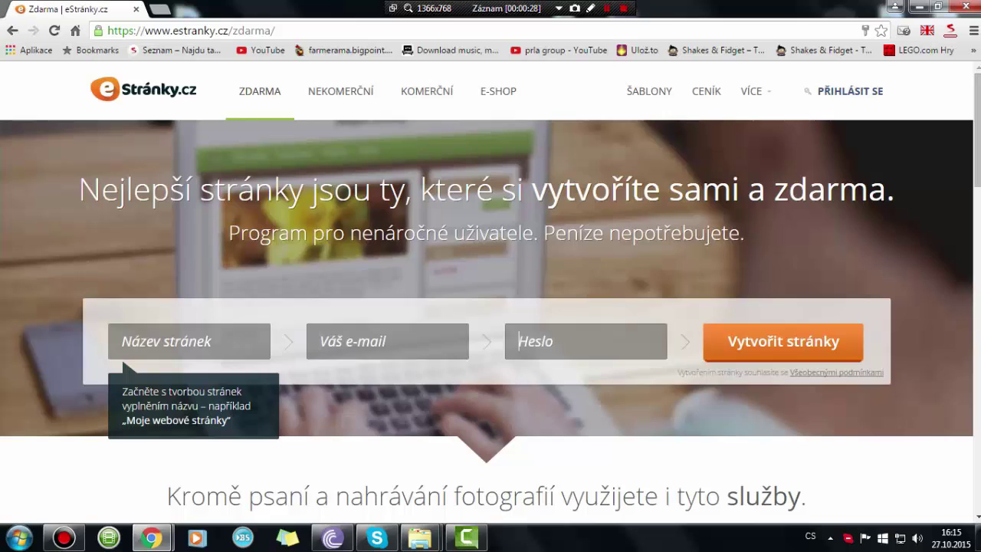
- Enter 'Oskovy Navody' as the site name in the sign-up form
click(189, 342)
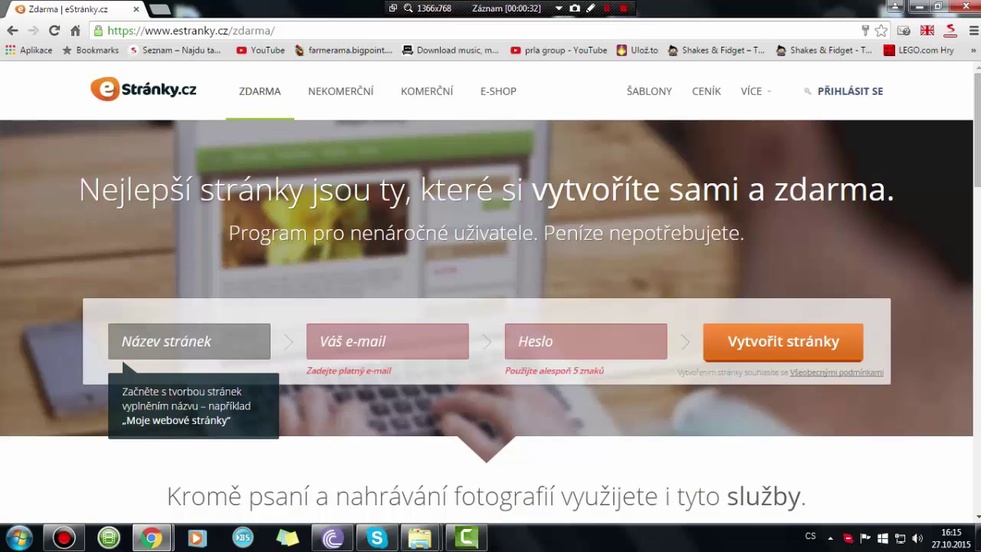
text(Oskovy)
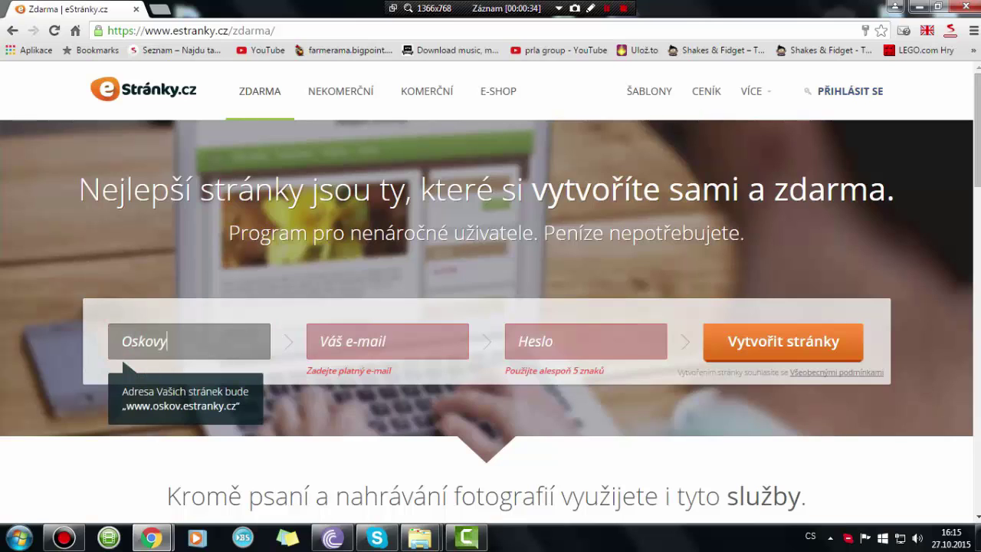
text( Nav)
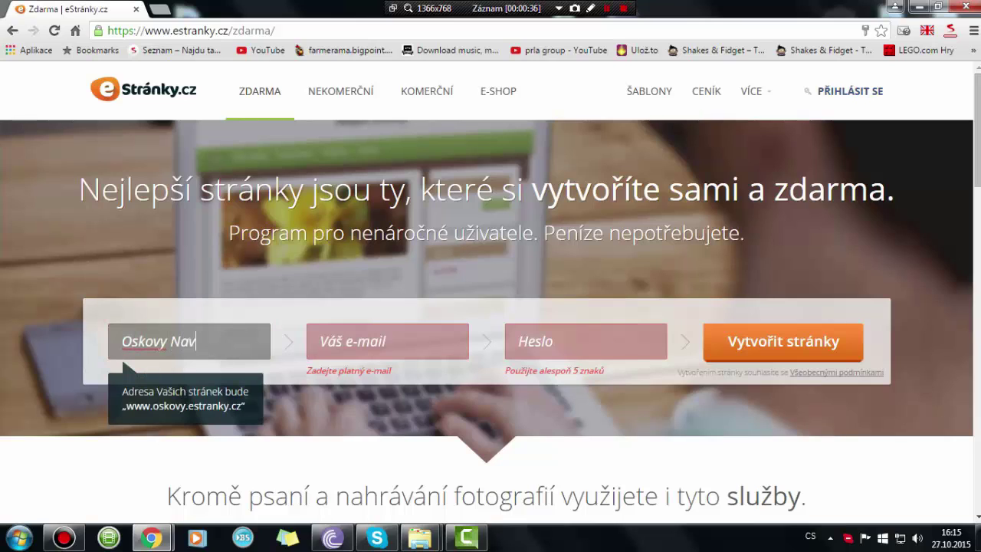
text(ody)
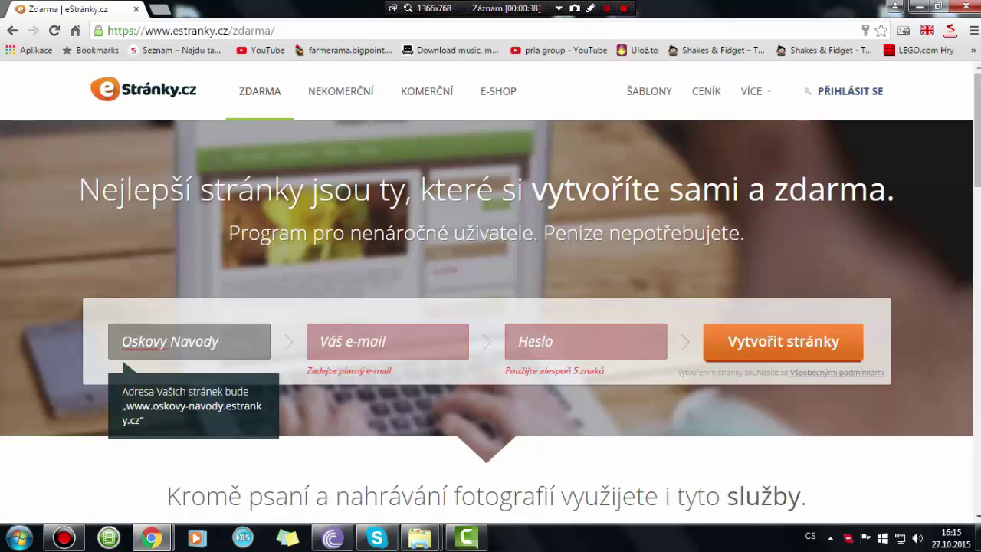
click(387, 341)
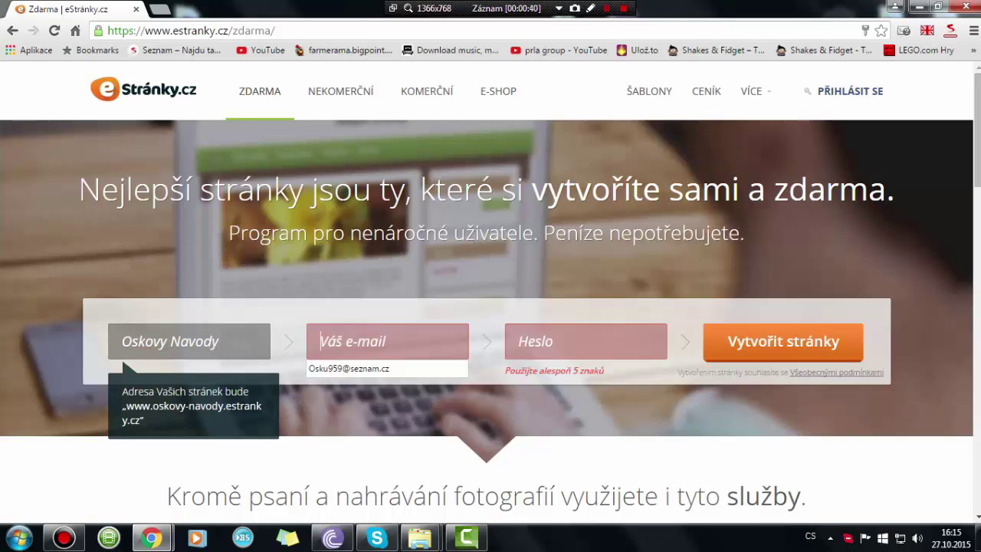
click(536, 341)
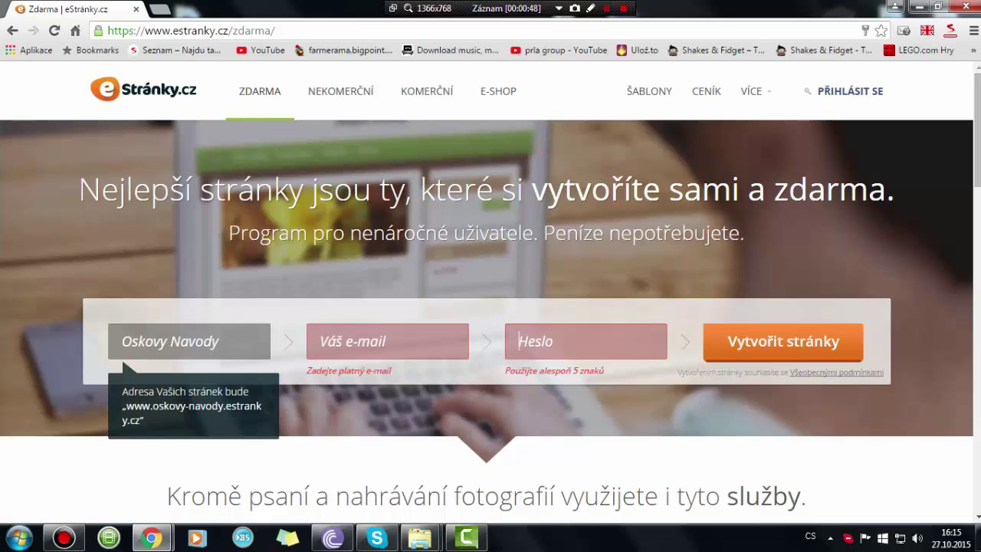
- Fill in the saved e-mail and password, then retype the site name as 'Osku958 CHanel'
key(shift+Tab)
key(Down)
key(Return)
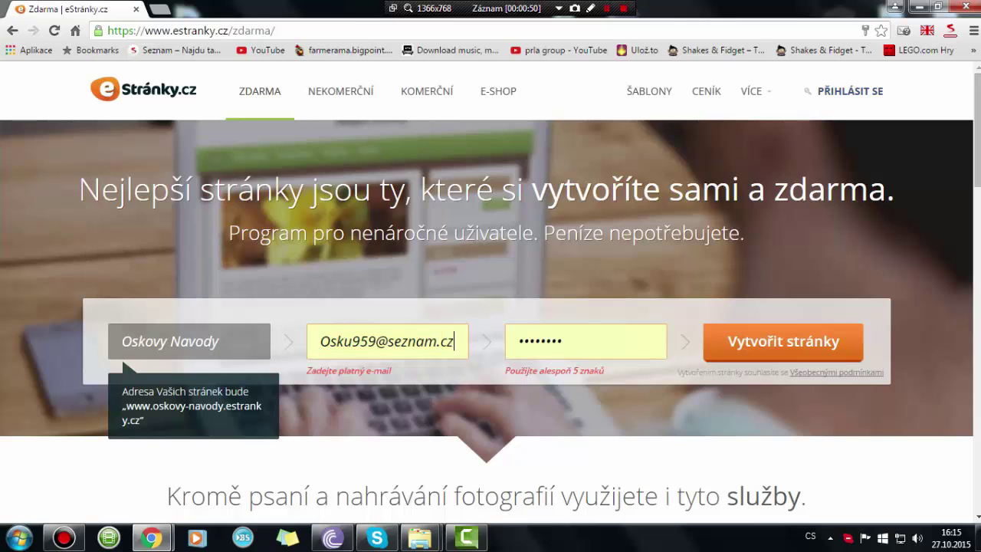
key(shift+Tab)
text(O)
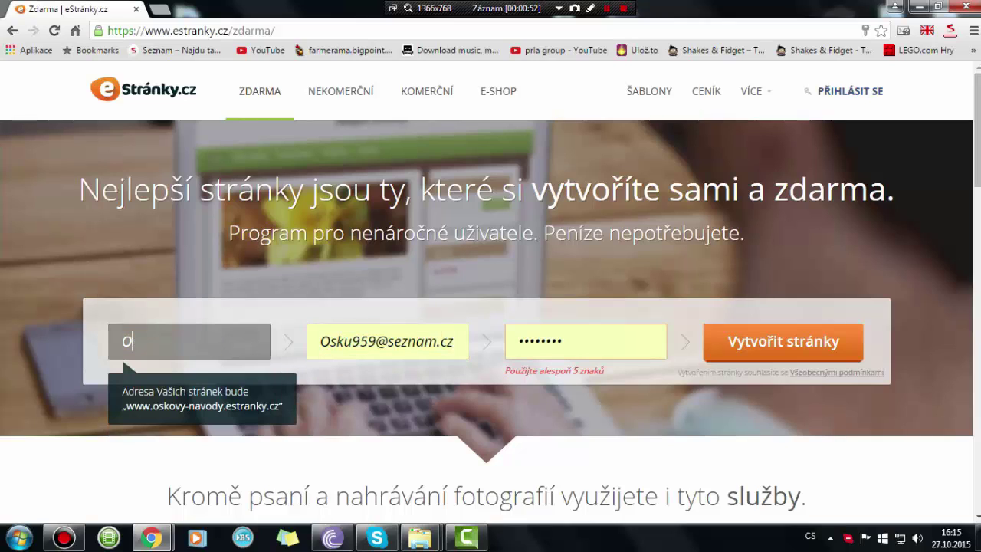
text(sk)
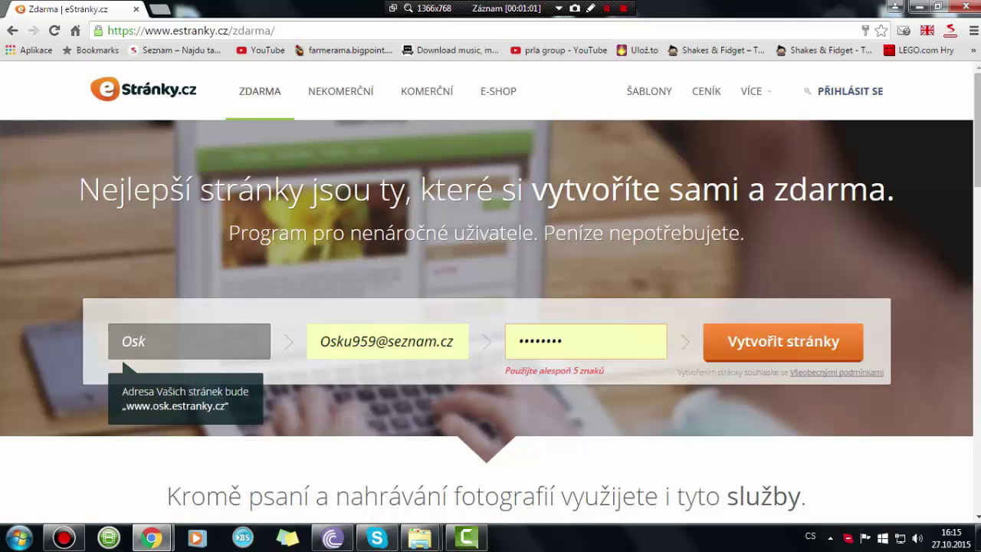
text(u958 CH)
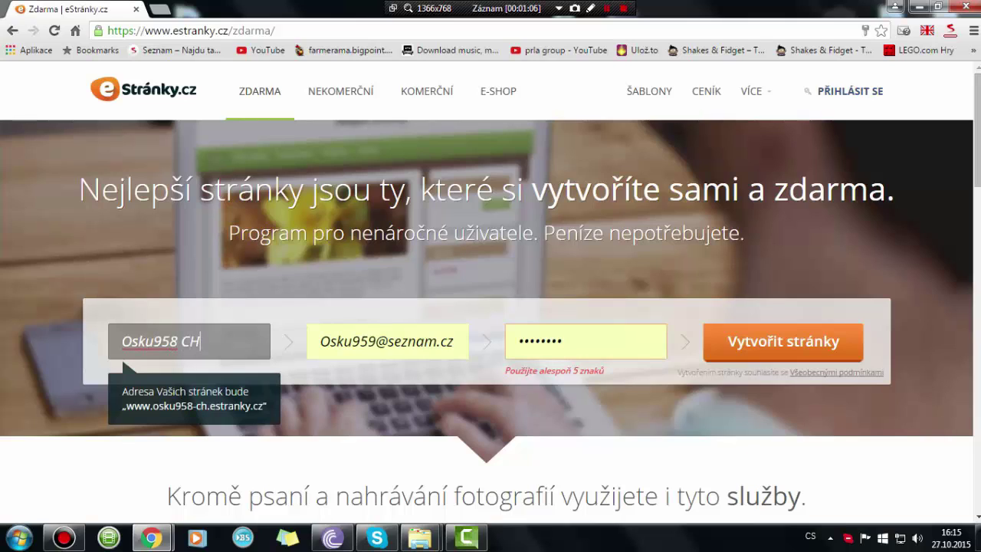
text(anel)
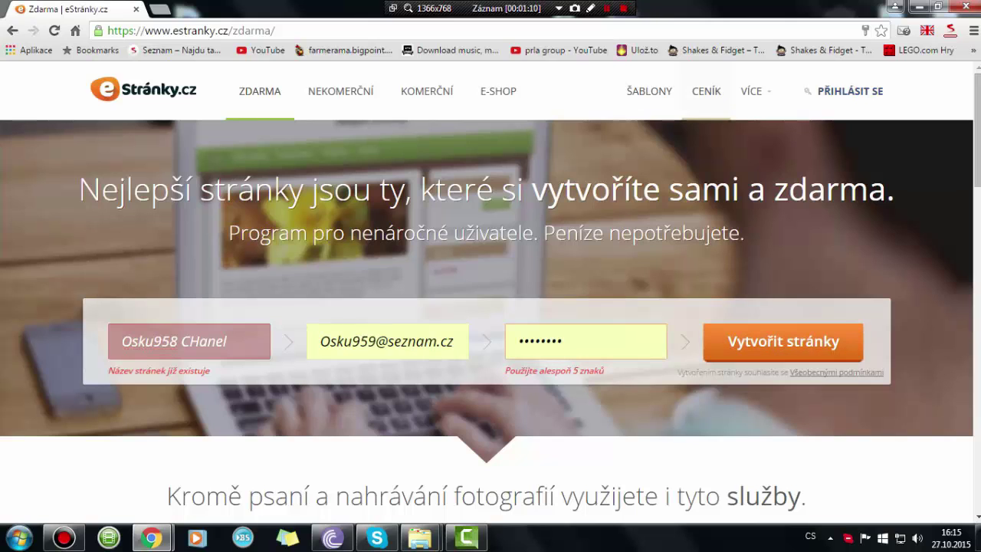
- Submit the existing-site login form and select its site-name field
click(847, 90)
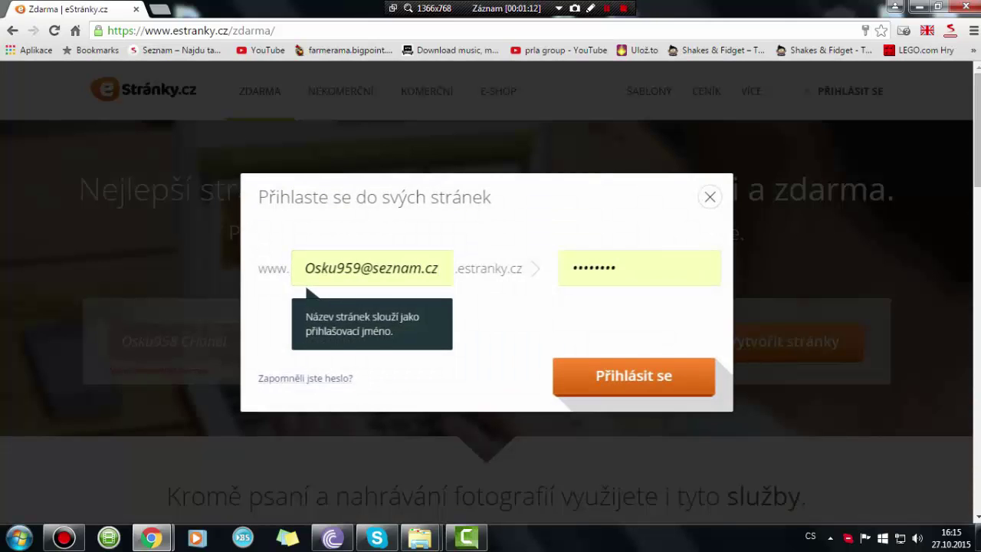
key(Return)
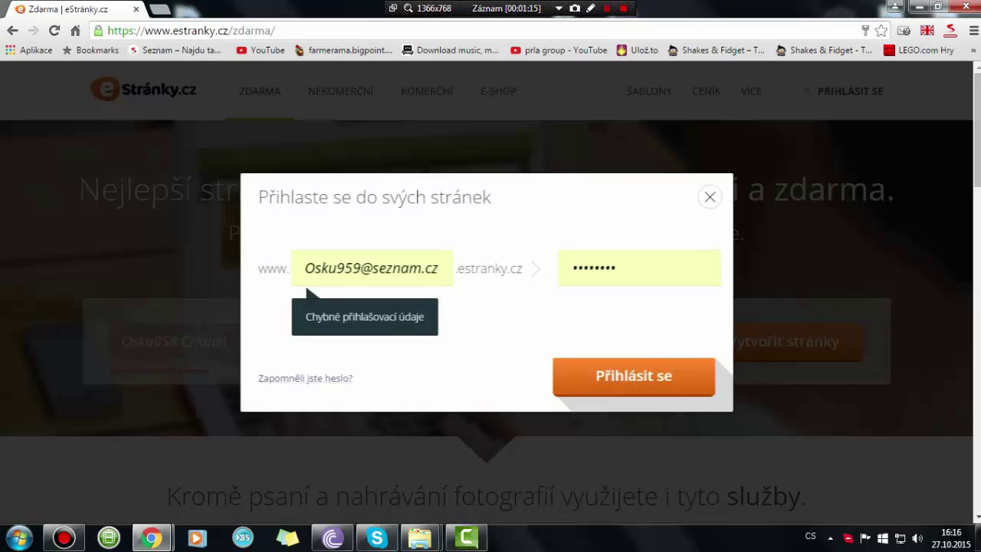
click(409, 268)
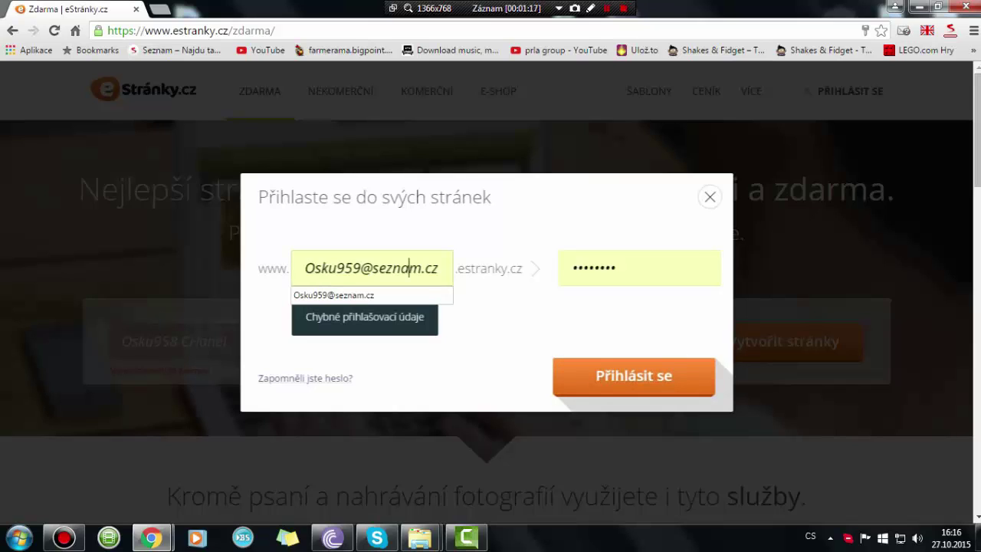
click(322, 268)
click(439, 268)
click(490, 270)
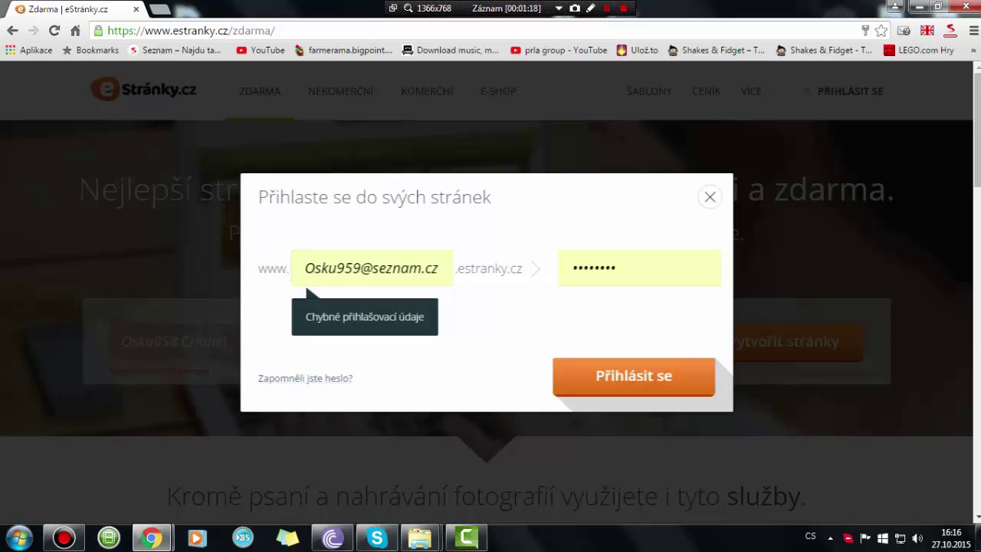
key(Tab)
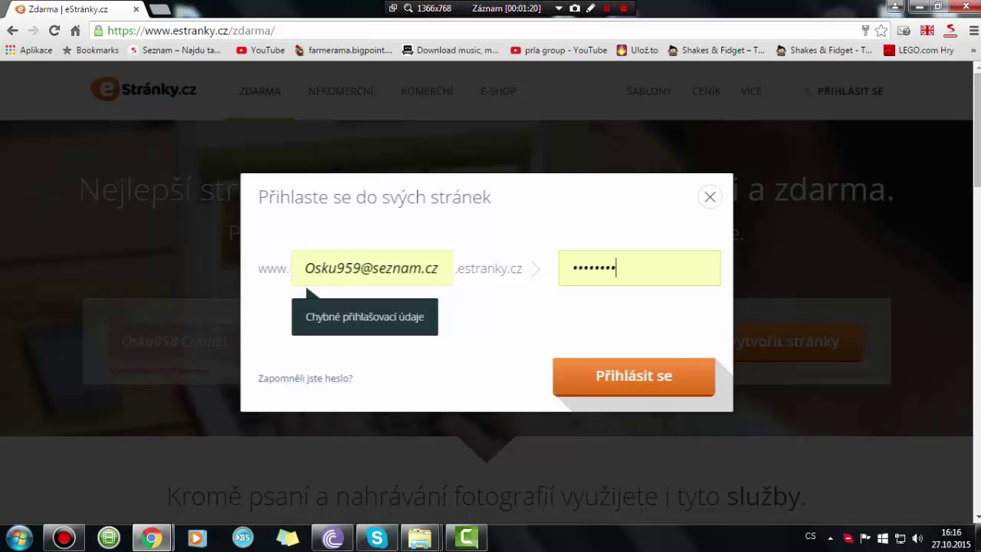
key(shift+Tab)
key(ctrl+c)
- Paste the saved e-mail into the login name field, then clear it
click(410, 268)
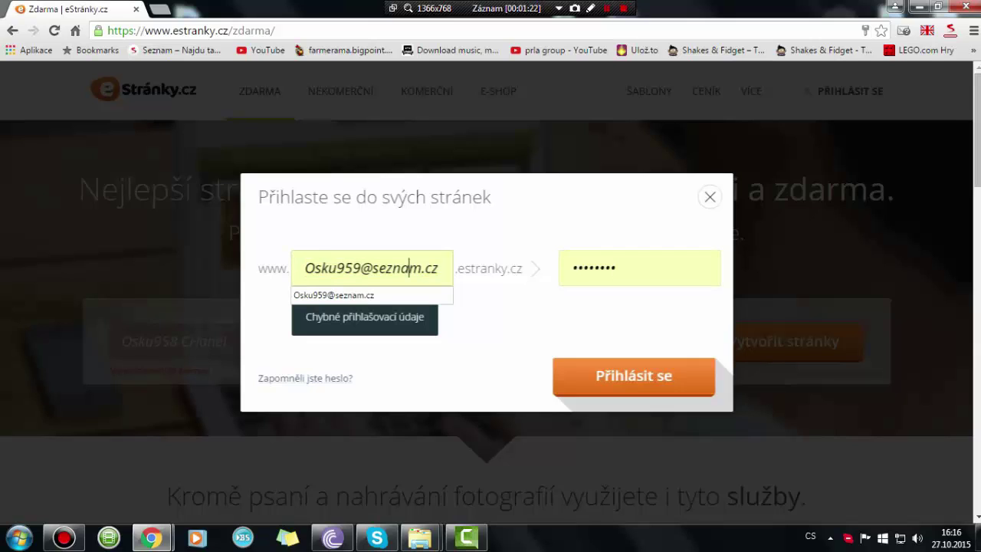
key(ctrl+v)
click(633, 375)
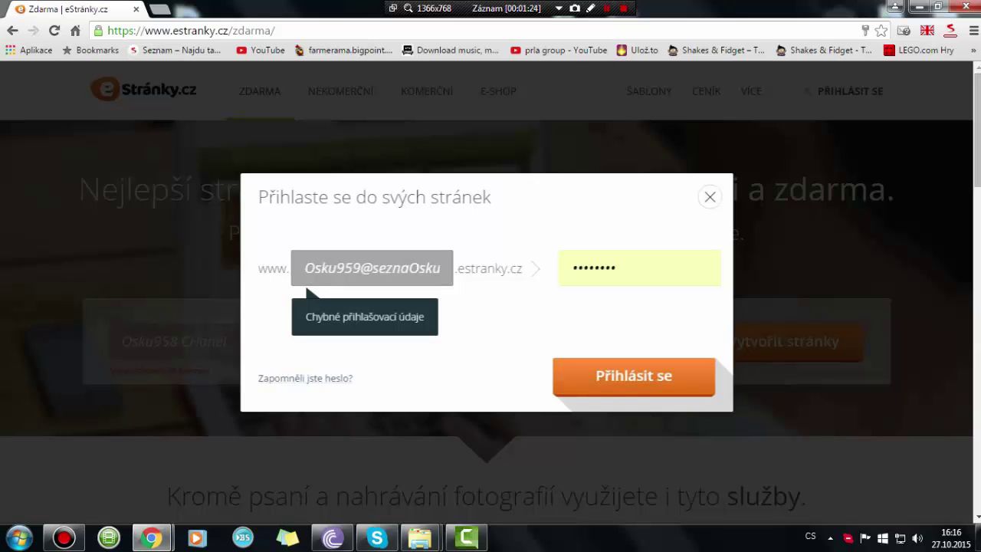
key(ctrl+v)
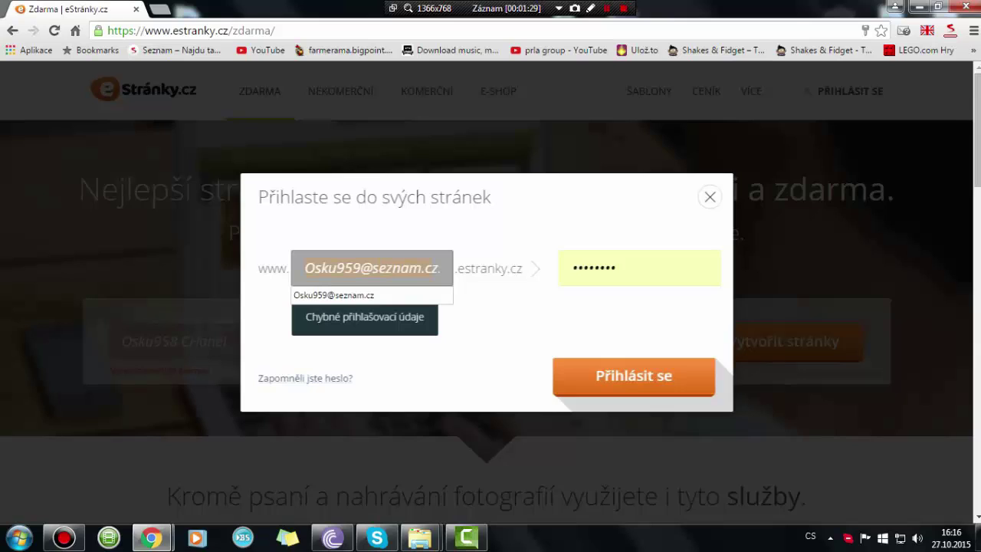
text(m.cz)
key(ctrl+a)
key(ctrl+c)
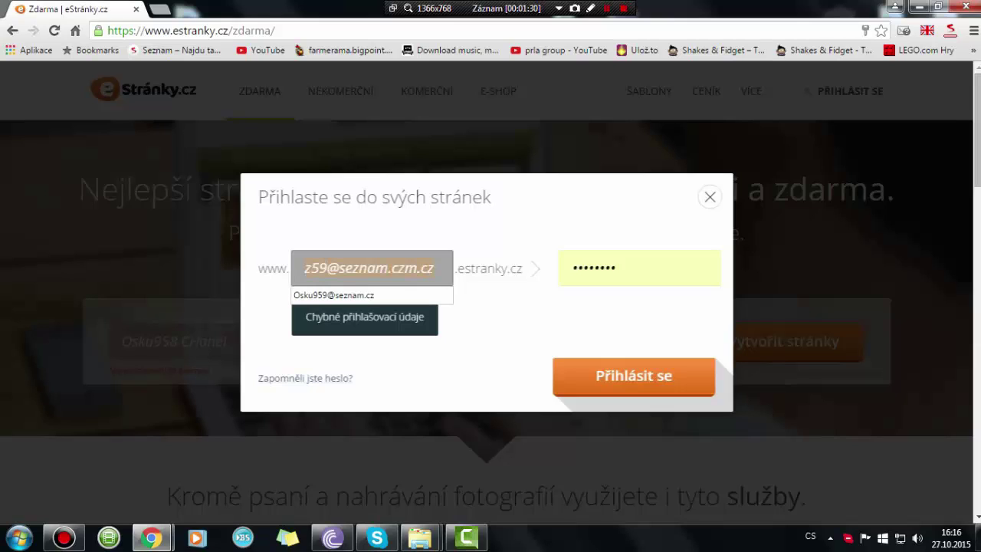
key(BackSpace)
key(ctrl+v)
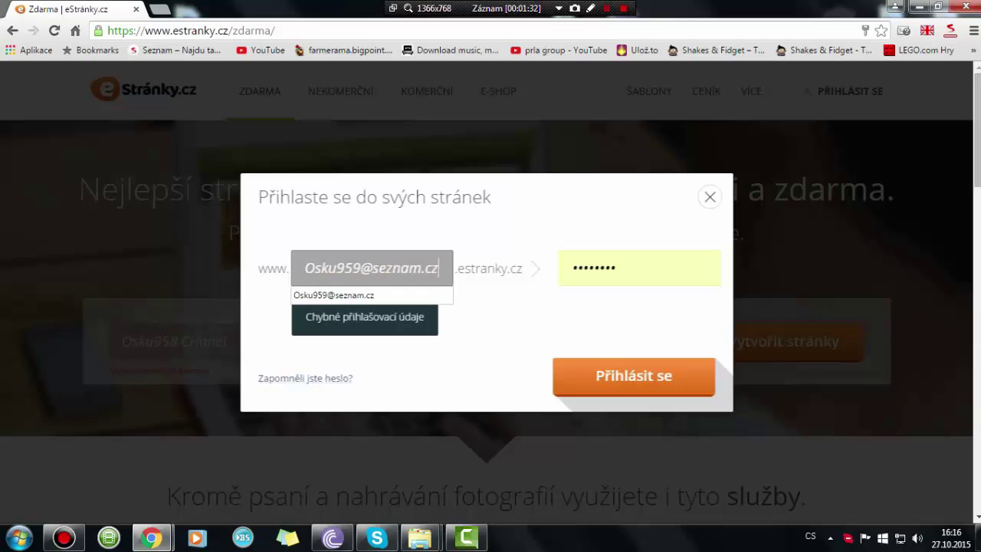
key(ctrl+a)
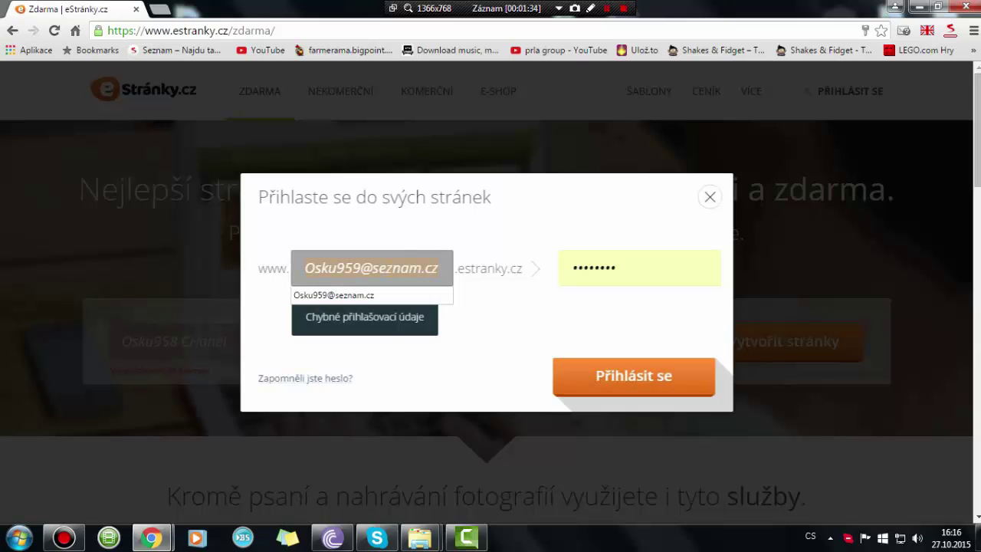
key(BackSpace)
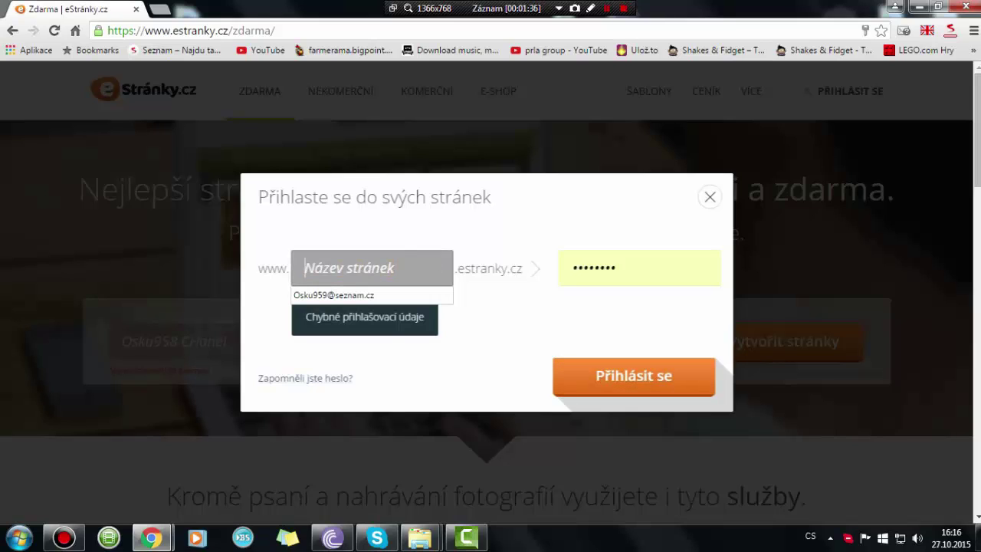
- Enter site name 'Osku958' with a retyped password, then clear the rejected site name
text(Osko)
key(BackSpace)
text(u)
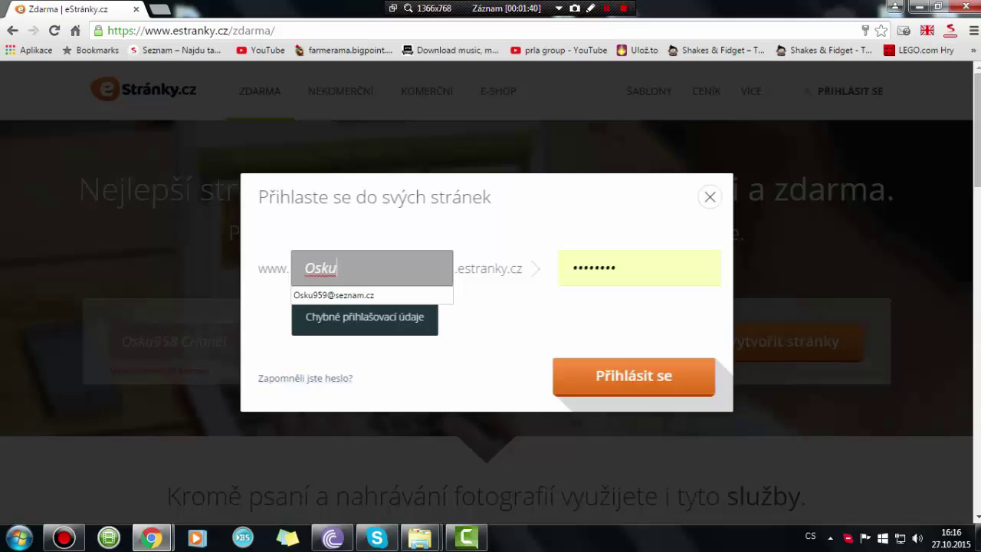
text(958)
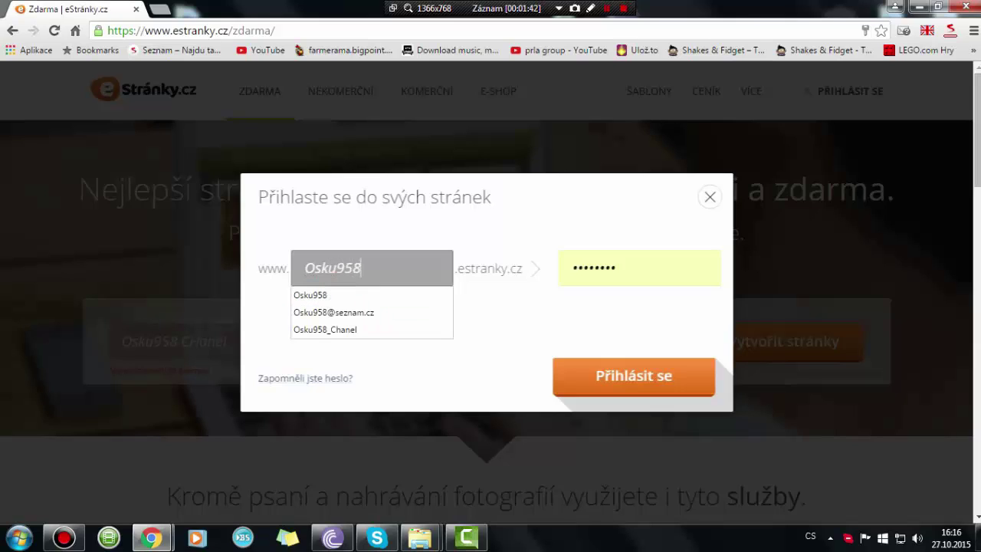
key(Down)
key(Down)
key(Down)
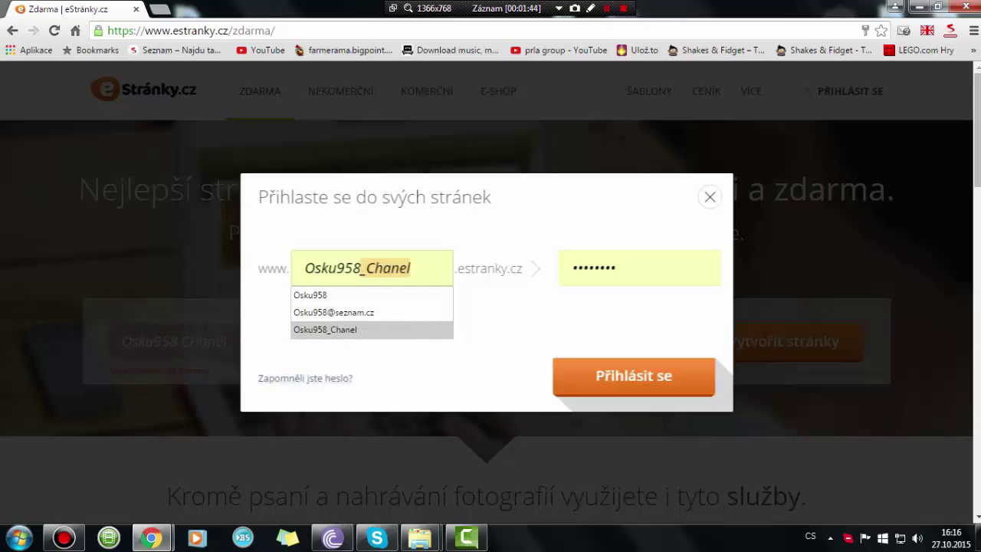
drag(622, 268, 569, 268)
key(BackSpace)
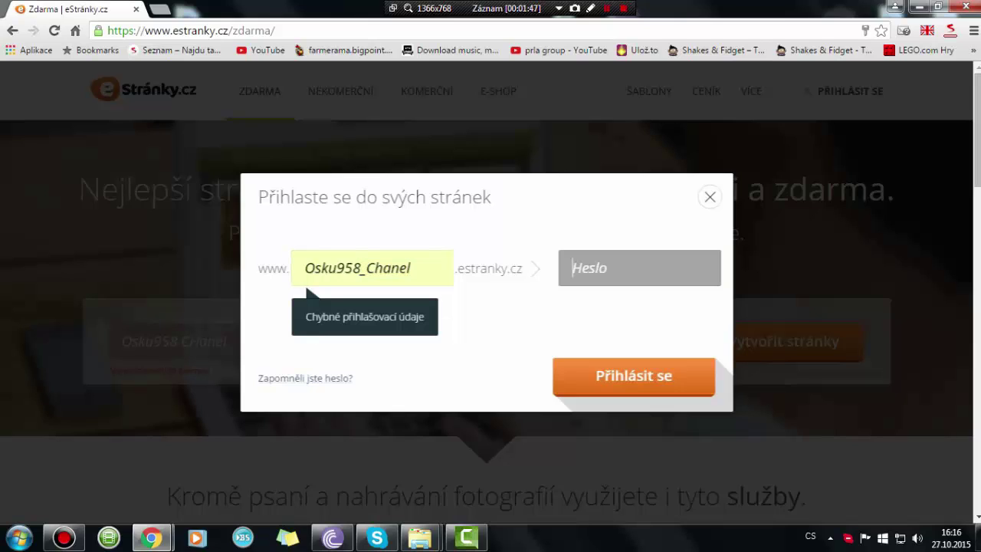
text(••••••••)
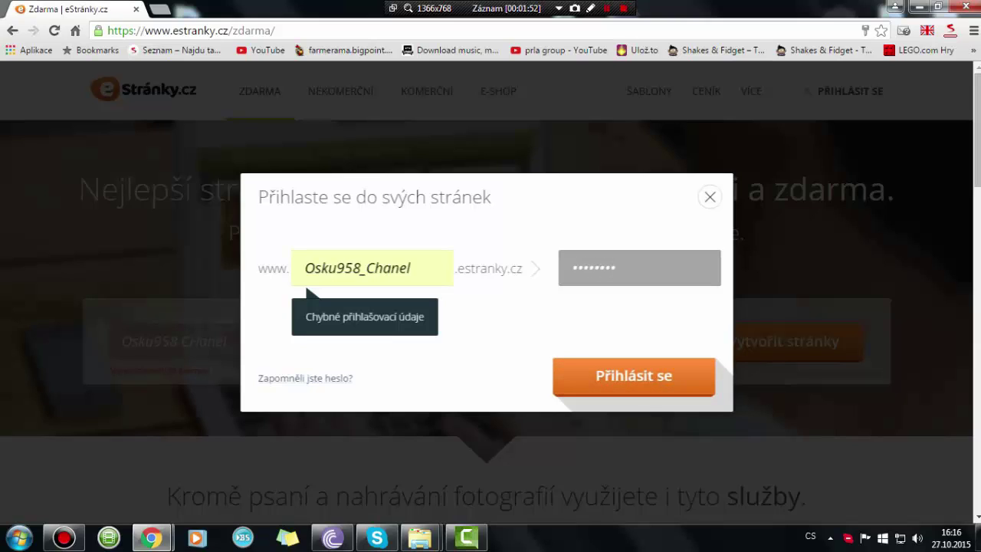
double_click(412, 268)
key(BackSpace)
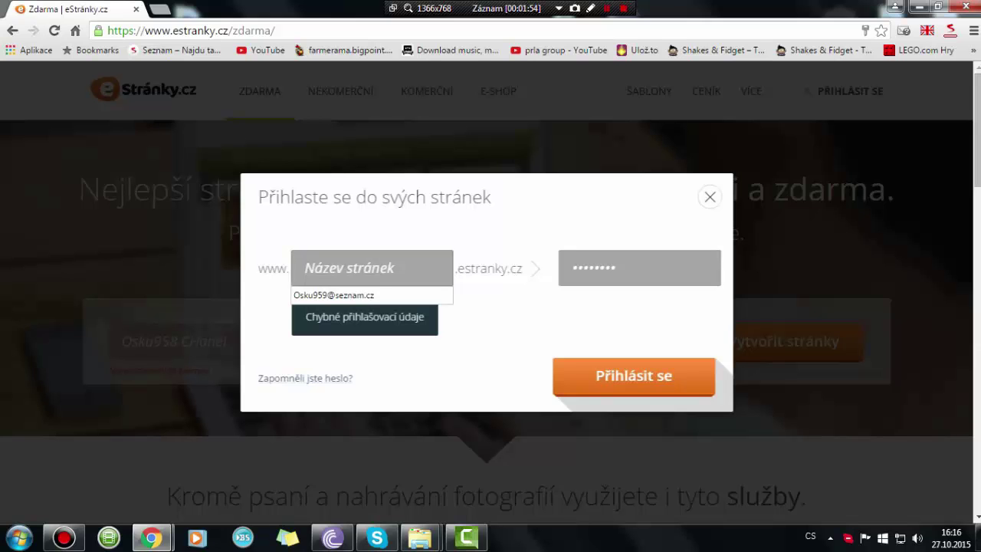
- Close the login dialog and replace the sign-up e-mail with a new address
click(710, 197)
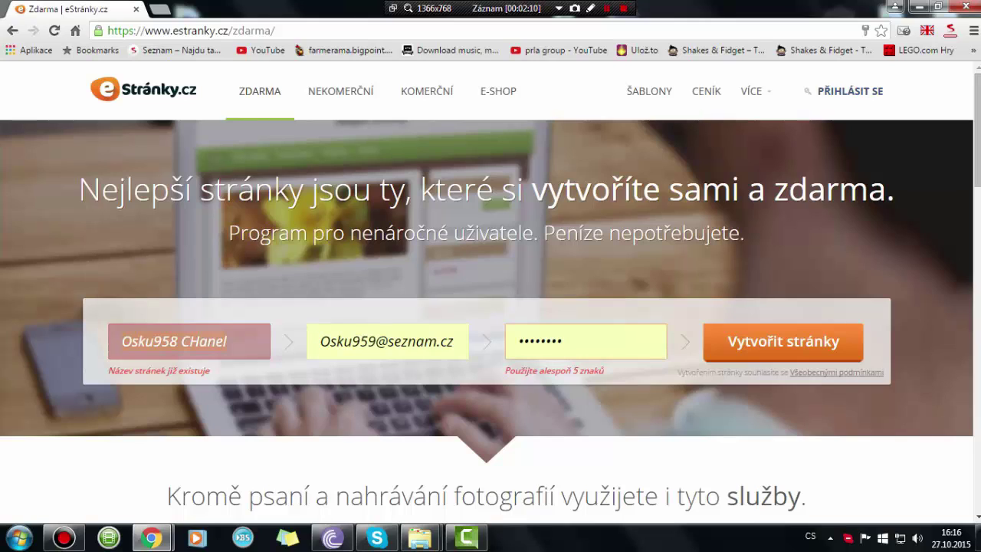
click(353, 341)
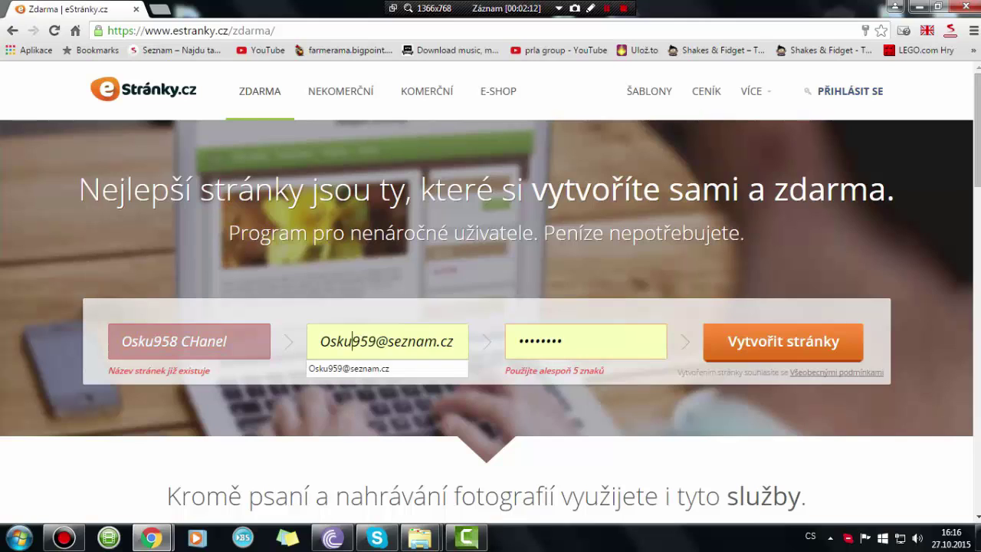
drag(320, 341, 454, 341)
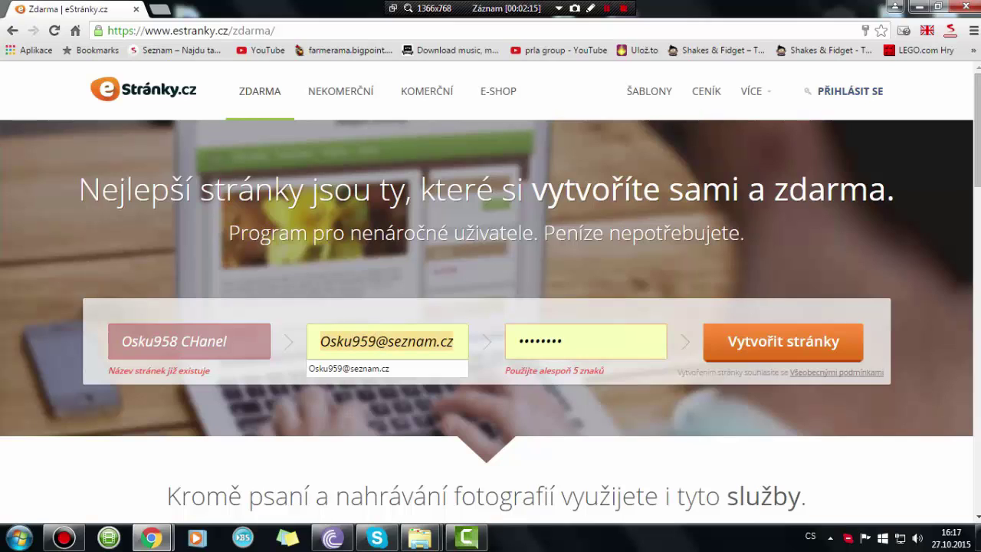
text(michal)
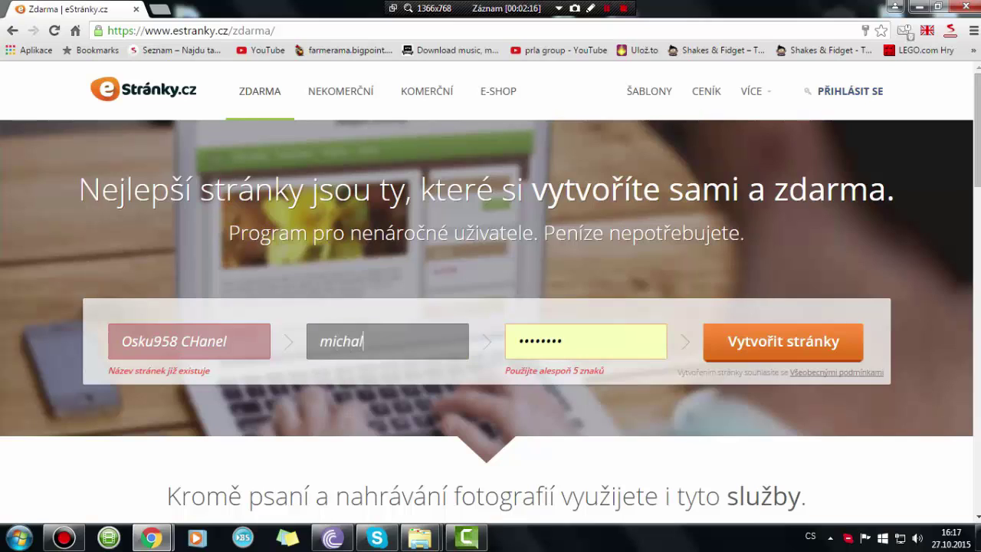
key(BackSpace)
key(BackSpace)
key(BackSpace)
key(BackSpace)
key(BackSpace)
key(BackSpace)
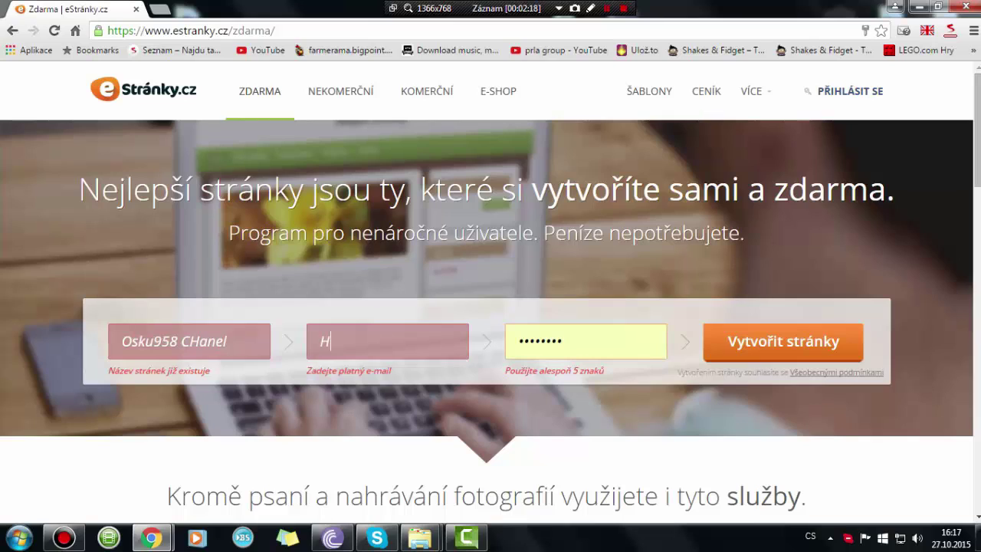
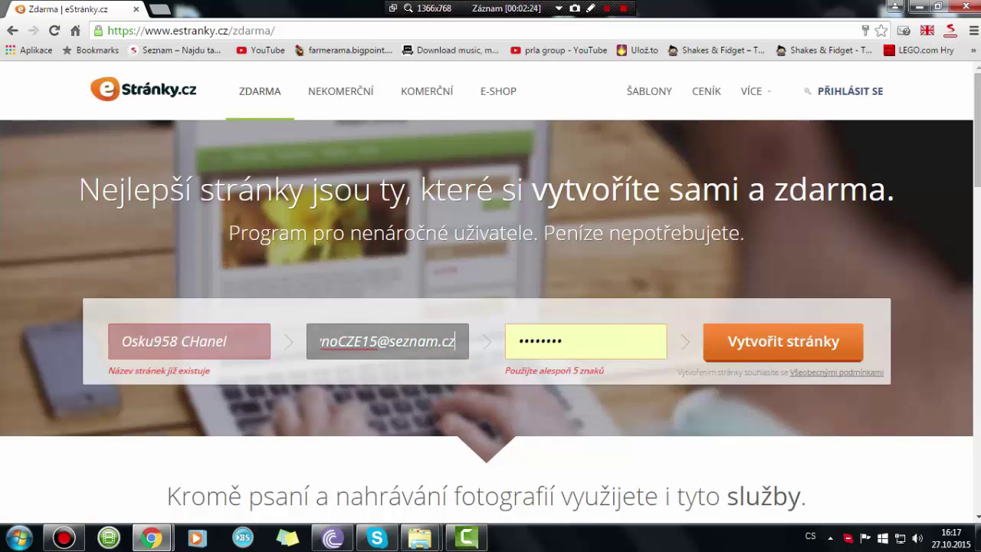
- Name the site 'Oskovy Navody', enter a new password and submit the sign-up
key(shift+Tab)
text(Oskovy n)
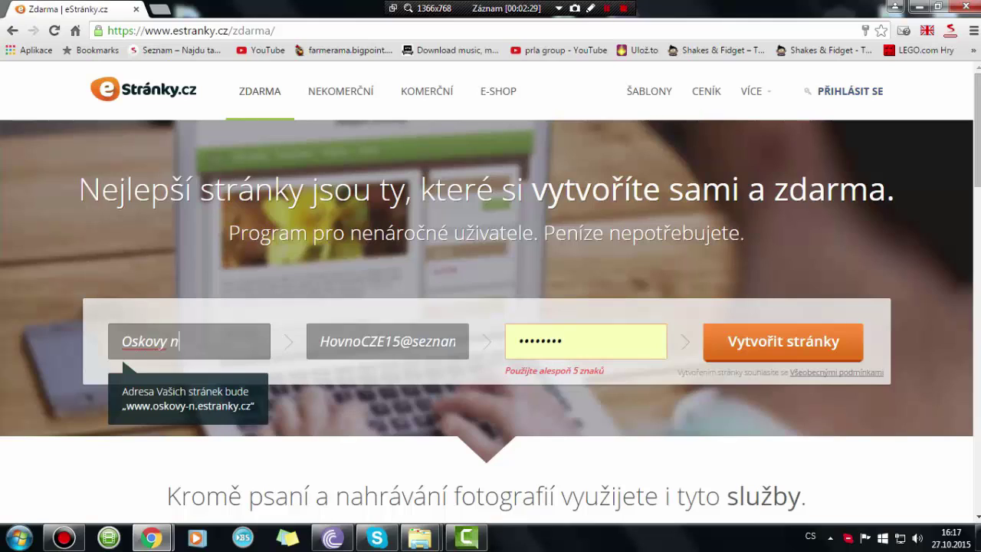
key(BackSpace)
text(Navosd)
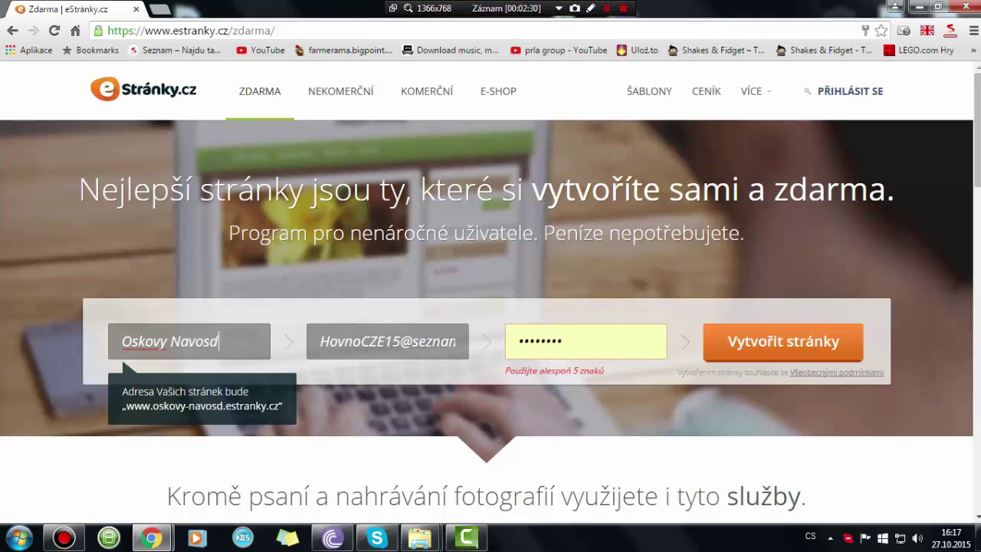
key(BackSpace)
key(BackSpace)
text(dy)
key(Tab)
key(Tab)
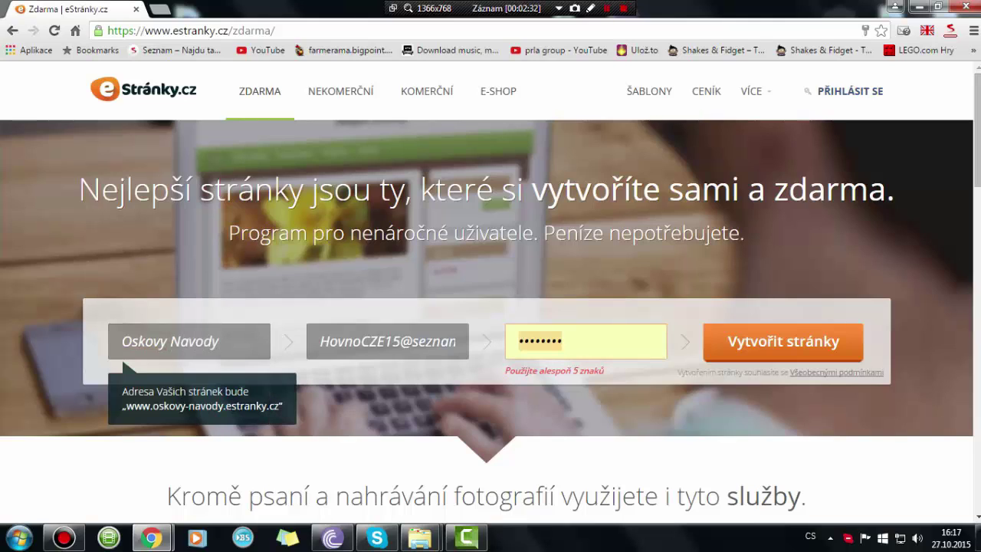
text(•••••••••)
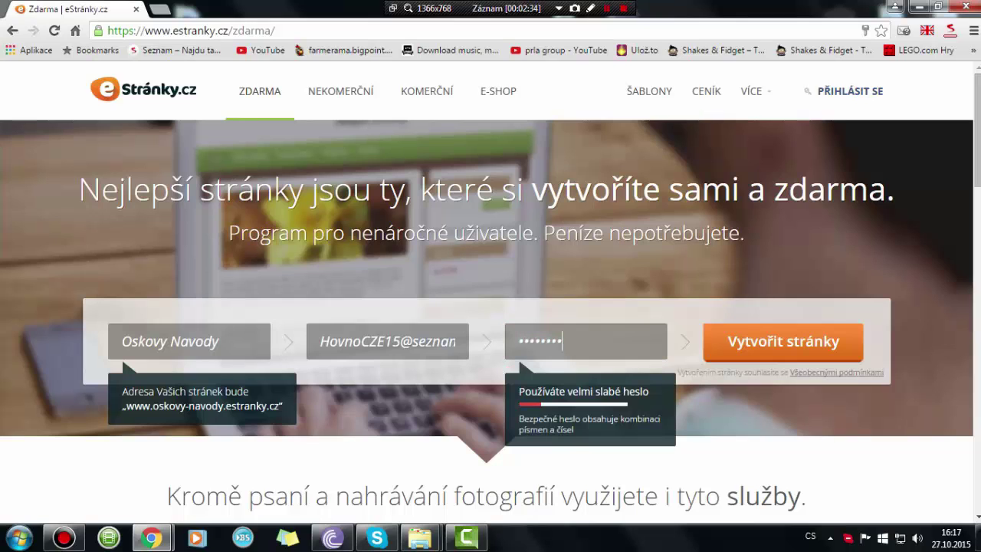
key(Return)
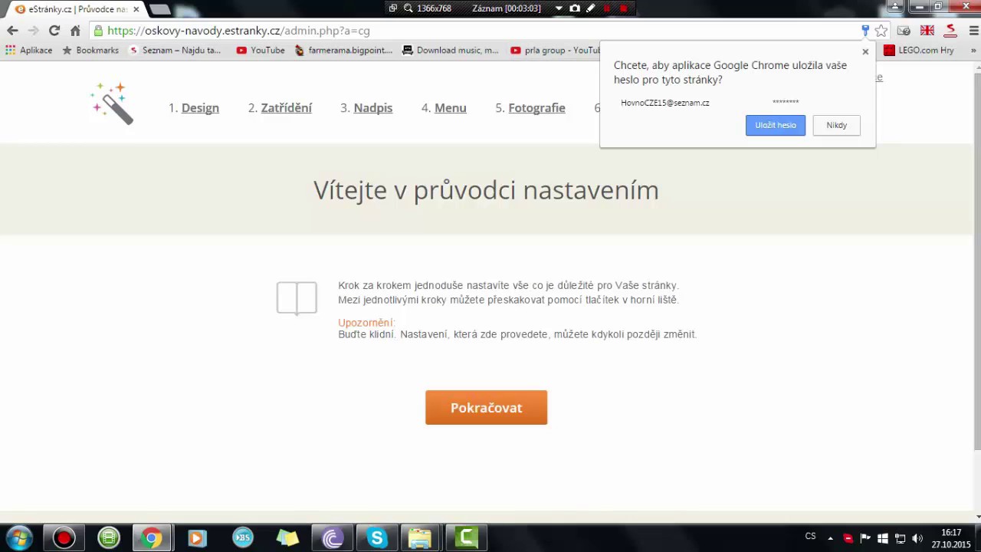
- Dismiss Chrome's save-password prompt and read the wizard's welcome note
key(Escape)
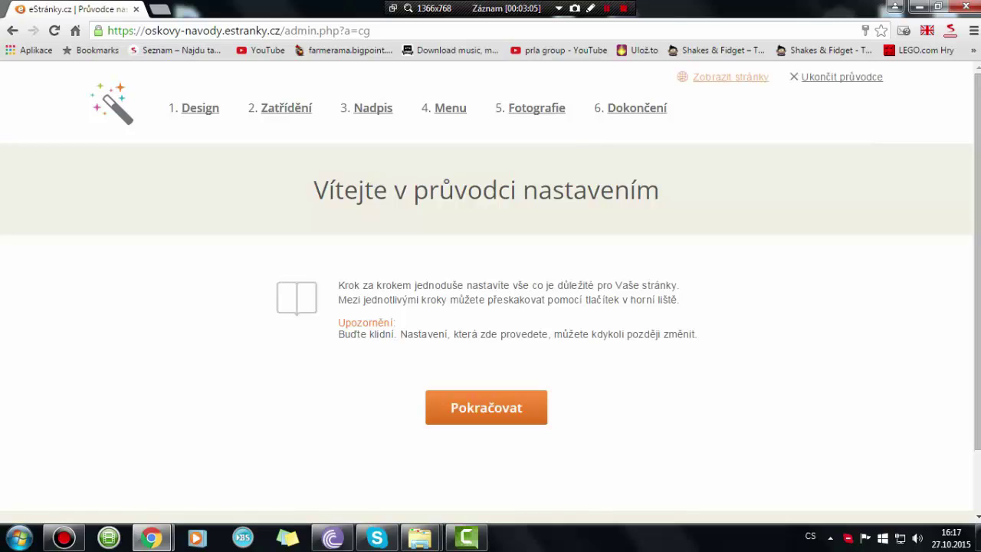
drag(348, 285, 403, 285)
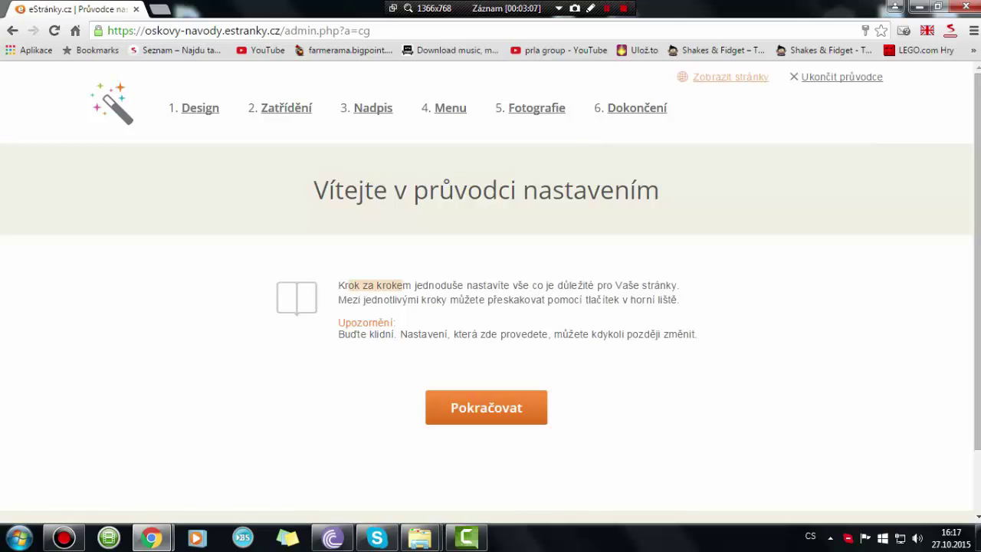
drag(345, 334, 696, 334)
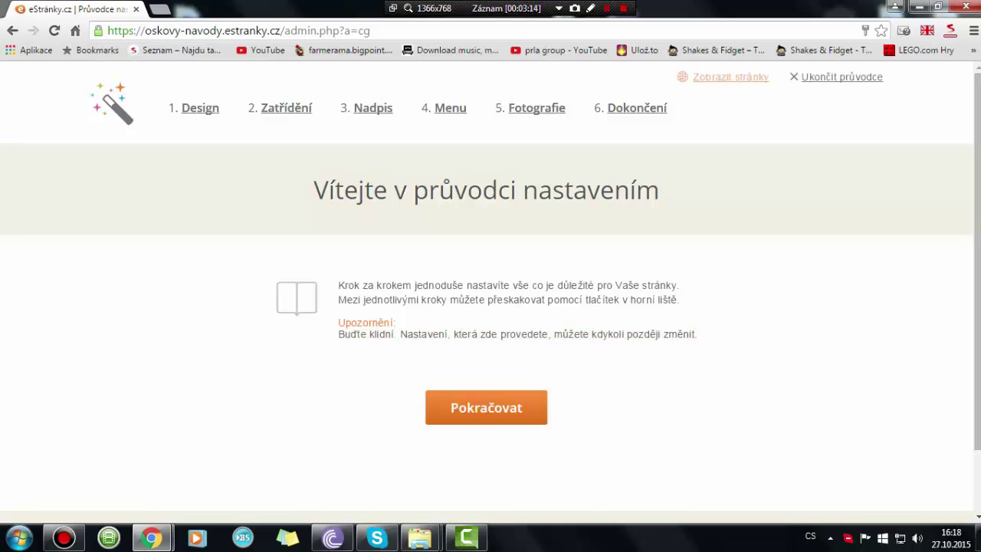
- Try the second template, its third variant, and the pink third template
click(486, 407)
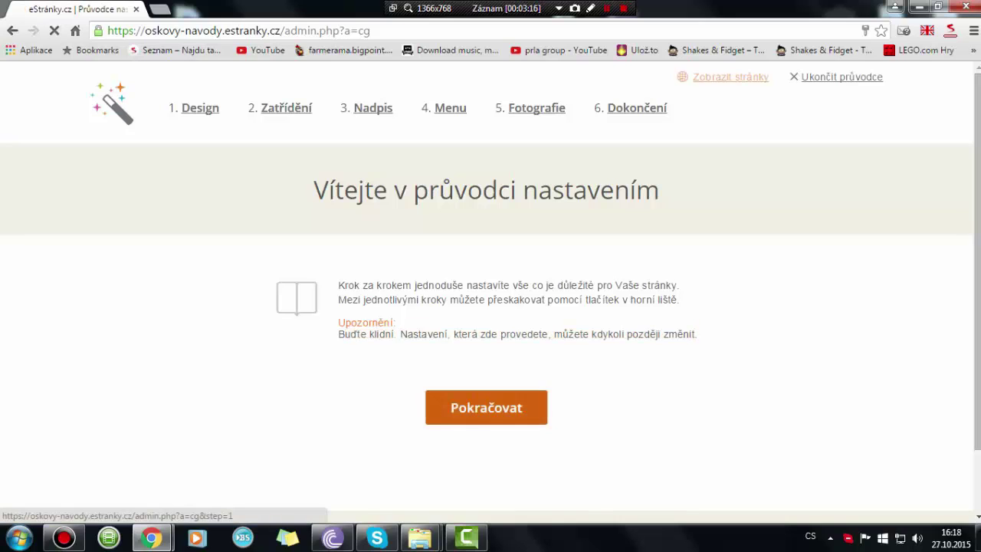
scroll(491, 291, down, 10)
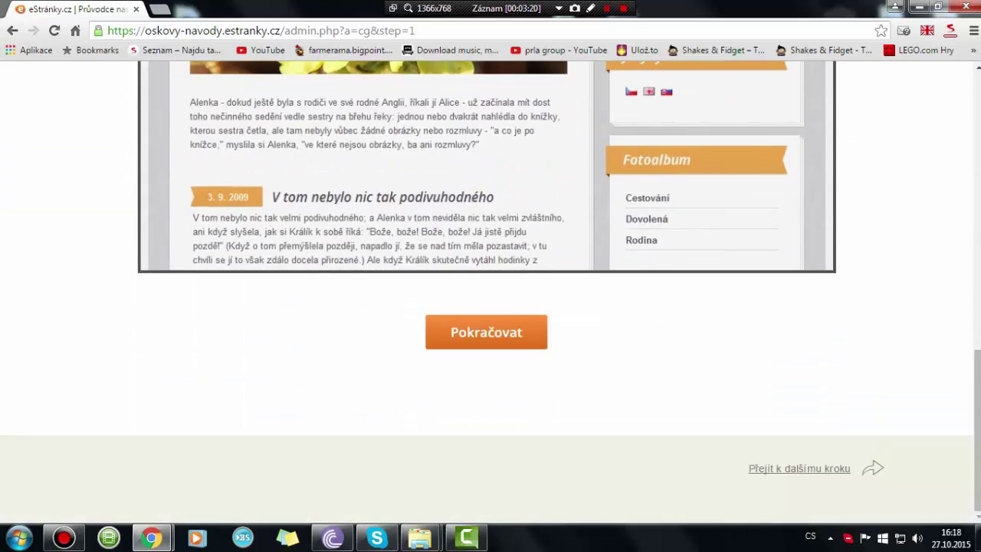
scroll(491, 292, up, 10)
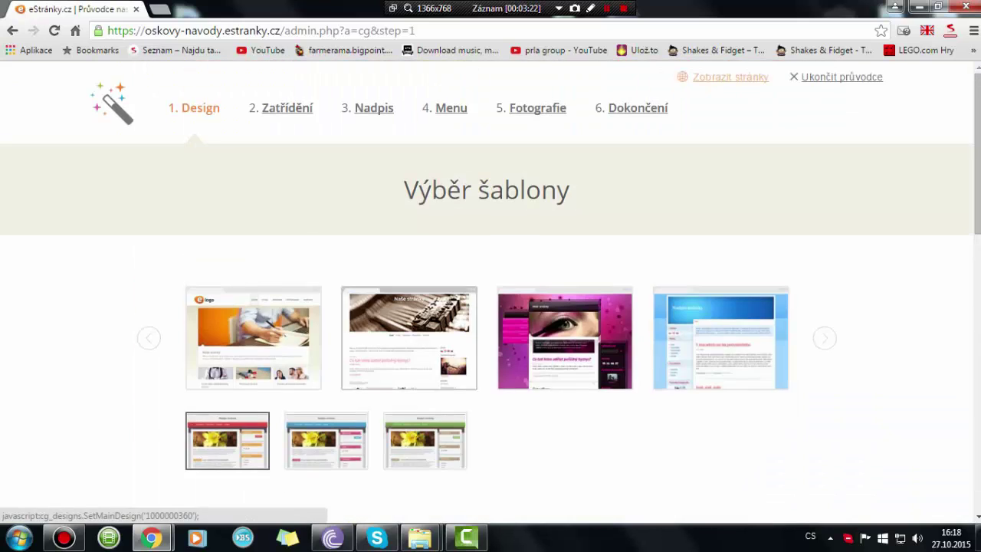
click(452, 334)
scroll(425, 367, down, 1)
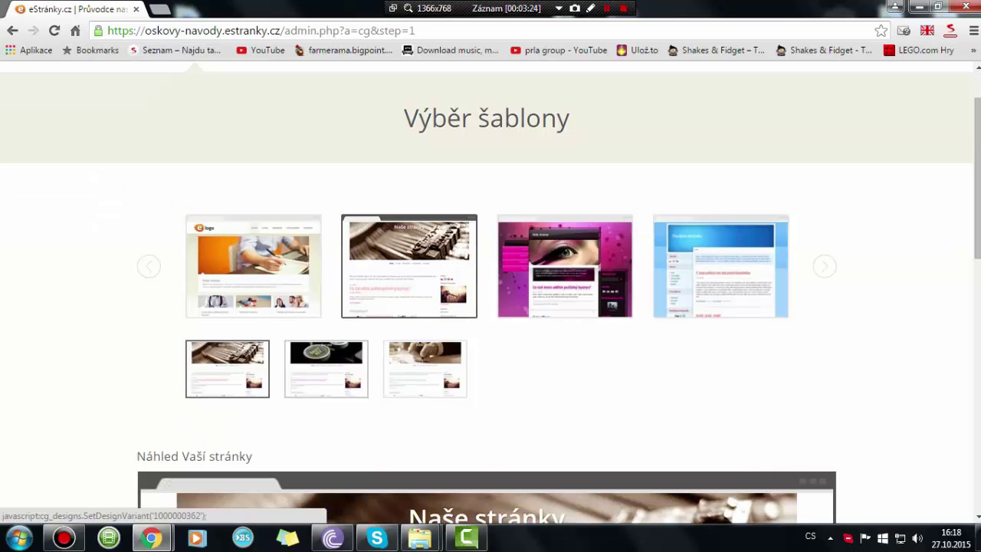
click(425, 368)
scroll(424, 368, down, 2)
scroll(537, 275, up, 2)
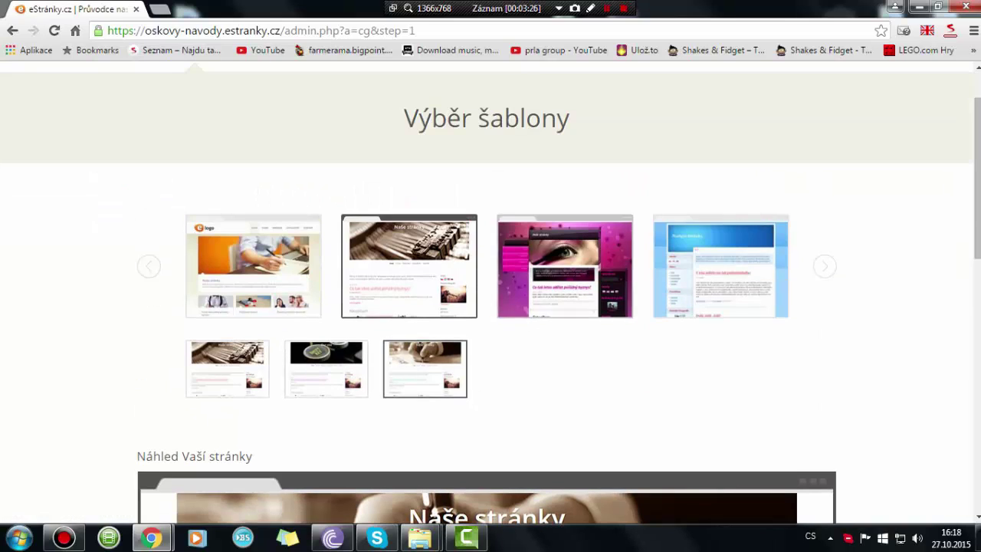
click(603, 274)
scroll(602, 274, down, 3)
scroll(491, 291, up, 2)
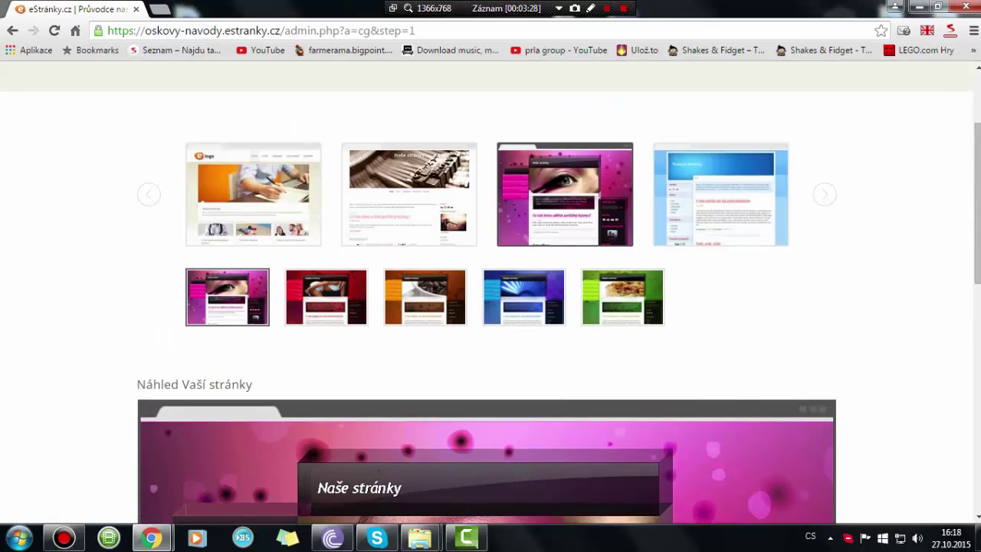
- Choose the light-blue template in its red variant and continue to Zatřídění stránek
click(720, 194)
scroll(721, 194, down, 4)
scroll(491, 306, up, 2)
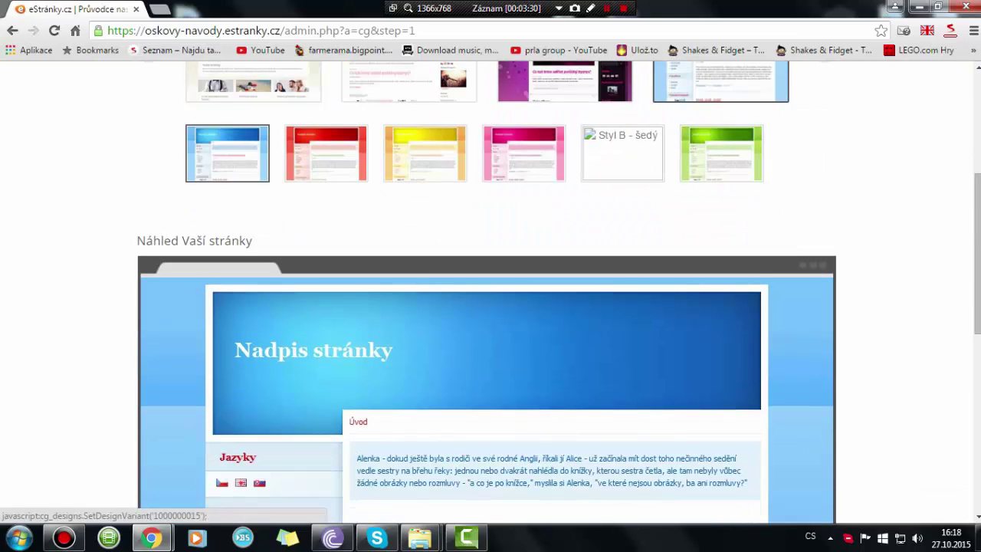
scroll(490, 306, down, 1)
scroll(490, 306, up, 2)
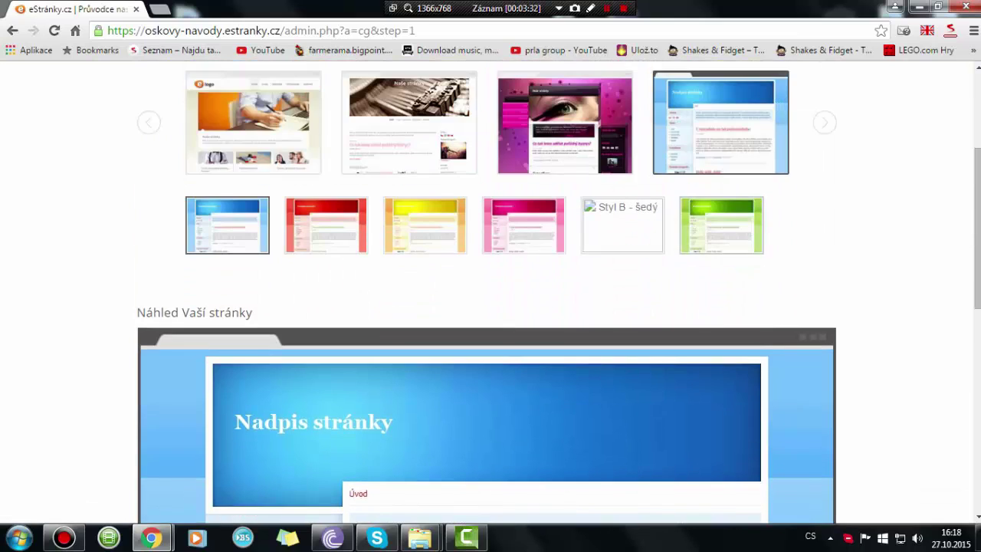
scroll(491, 306, down, 2)
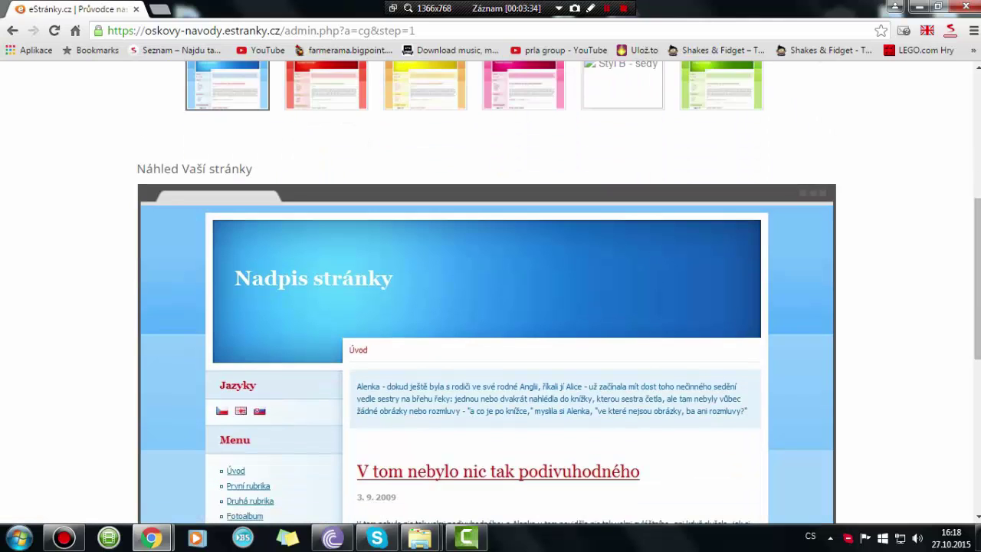
click(326, 88)
scroll(326, 87, down, 2)
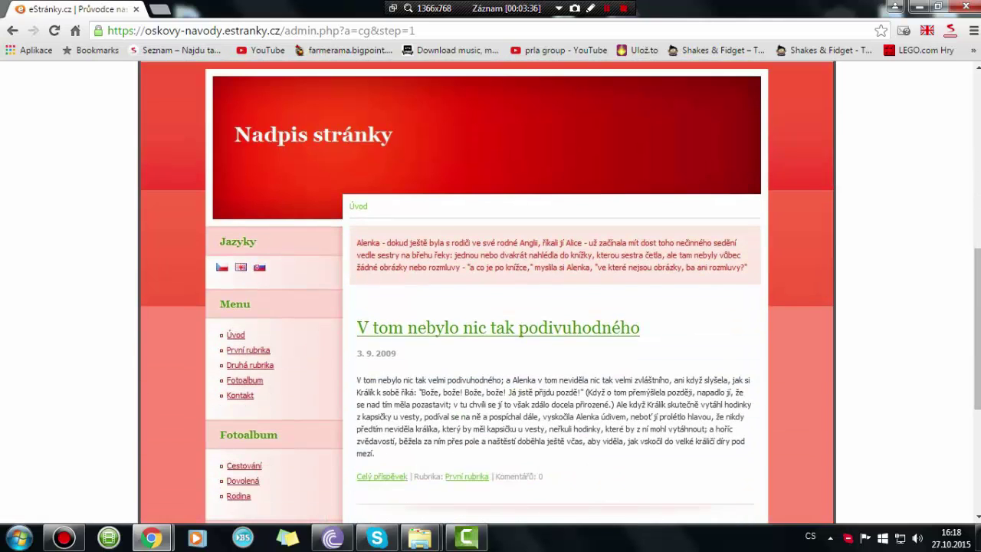
scroll(486, 307, up, 6)
scroll(487, 306, down, 10)
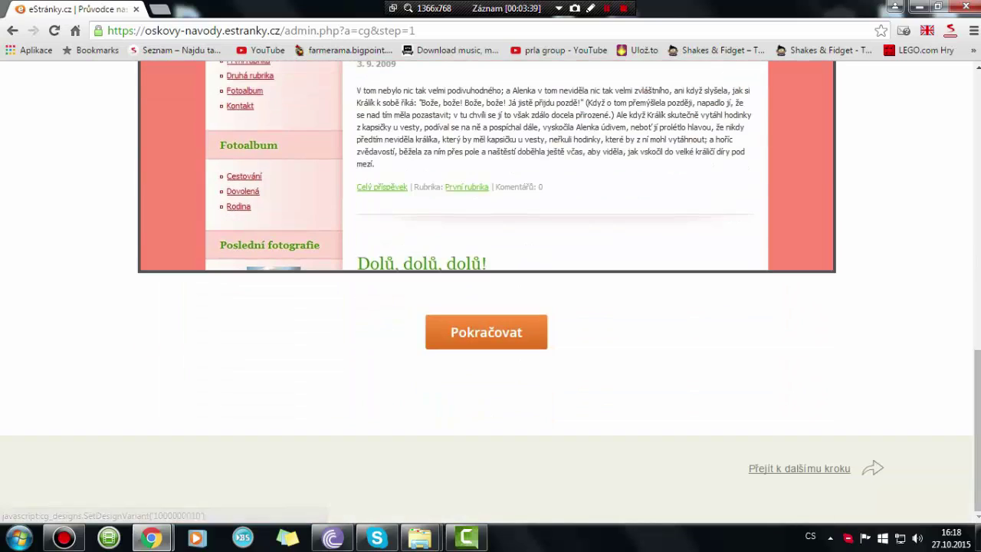
click(485, 332)
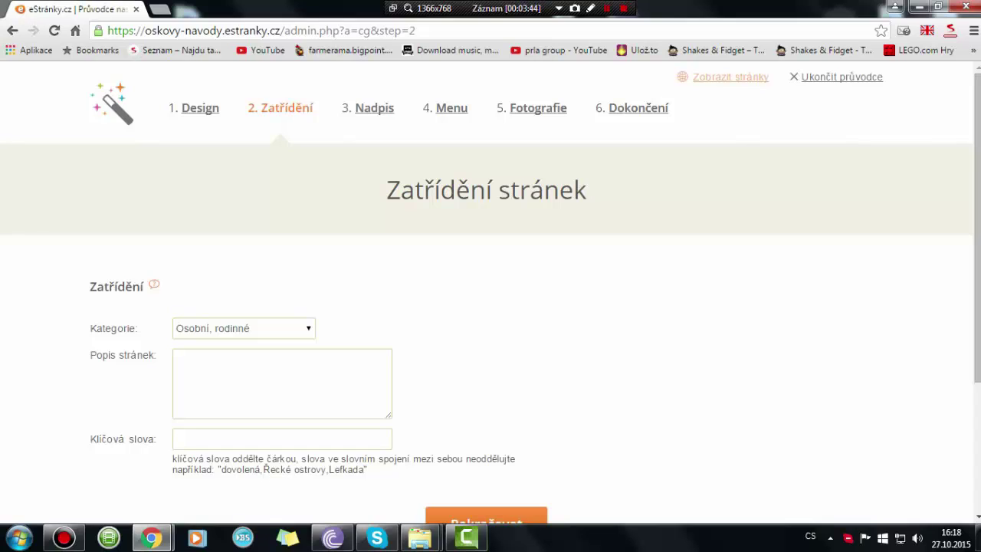
- Set the site category to Hry and continue to the Nadpis stránek step
click(244, 328)
click(282, 383)
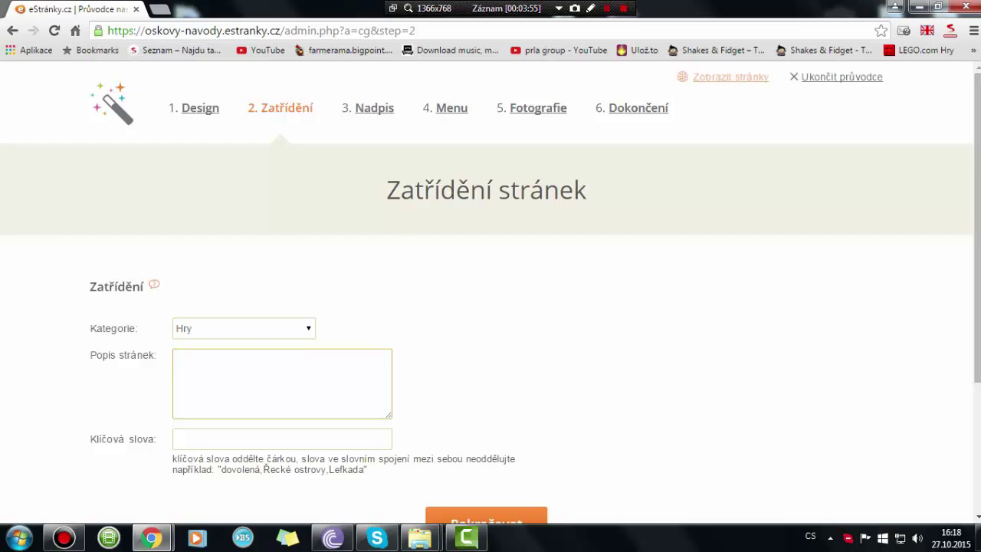
scroll(485, 384, down, 2)
click(486, 380)
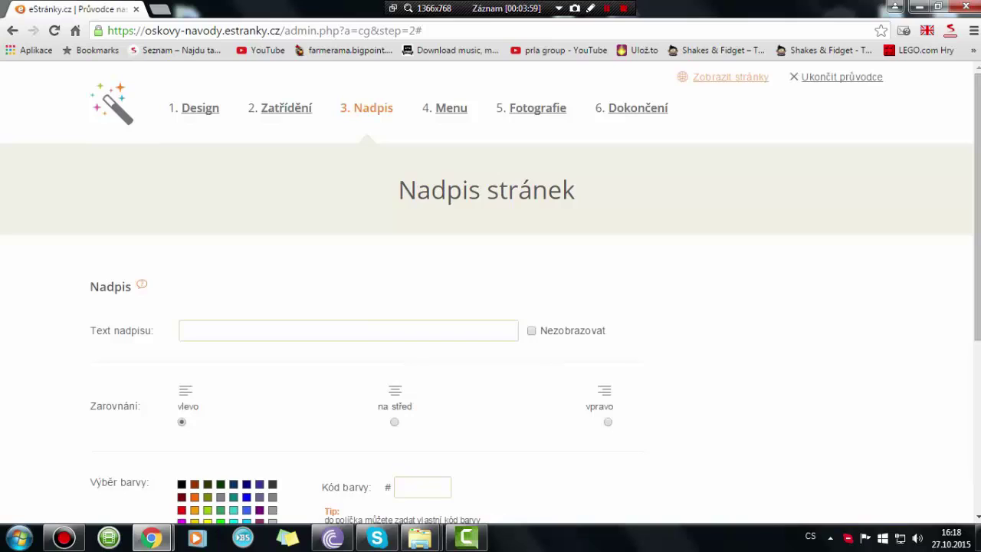
- Make the site heading brown (993300) and continue to the Menu step
click(349, 330)
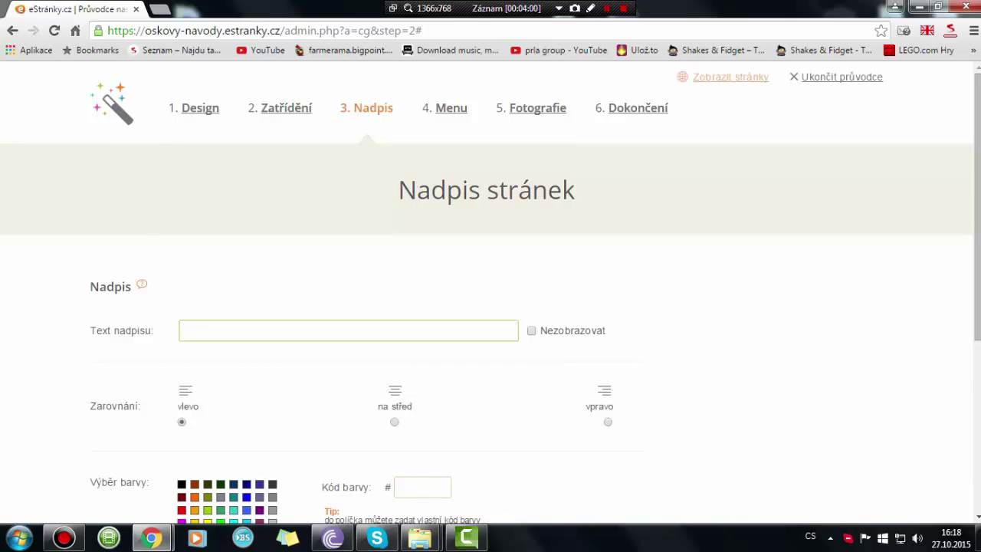
scroll(490, 306, down, 1)
scroll(207, 282, down, 2)
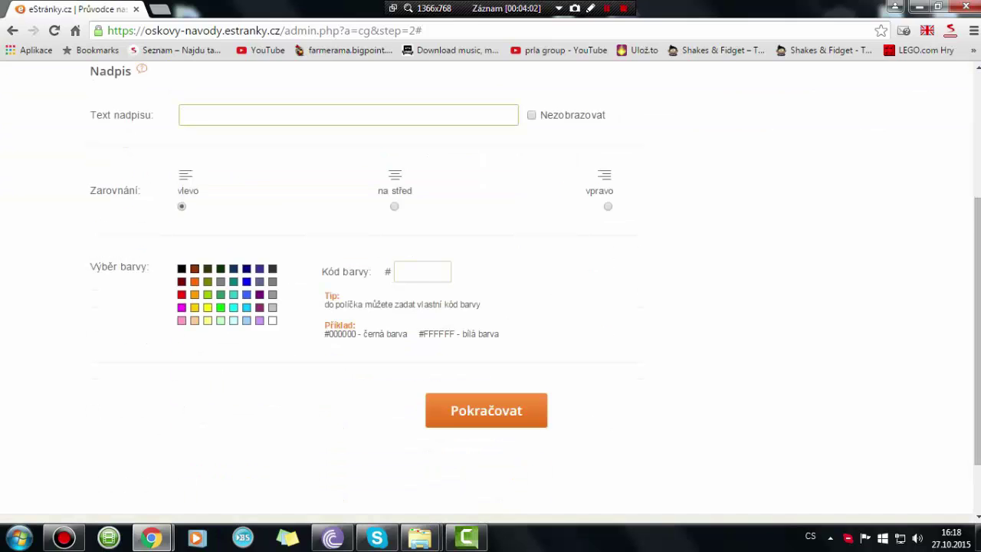
click(195, 268)
click(486, 410)
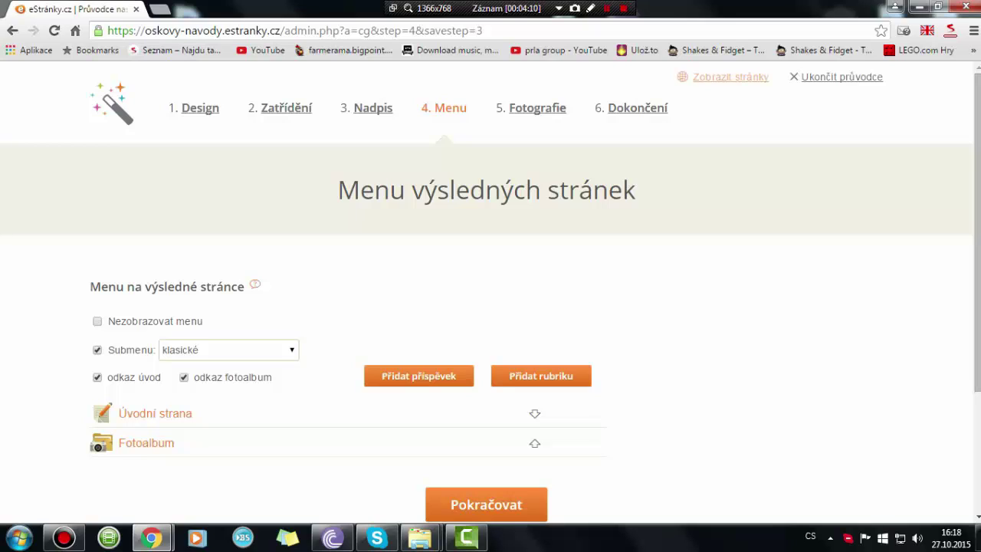
- Keep the 'klasické' submenu style and continue to the Fotografie step
click(229, 350)
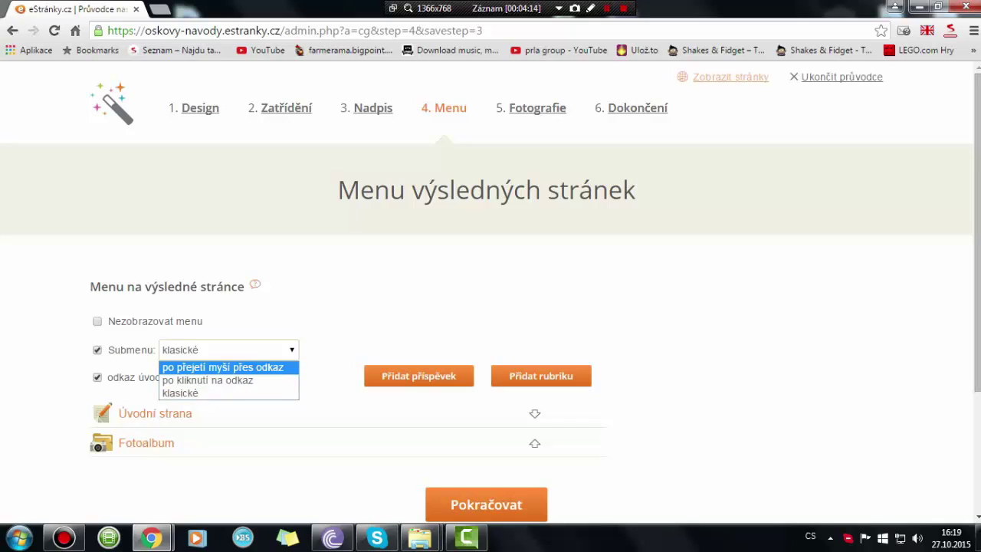
click(180, 393)
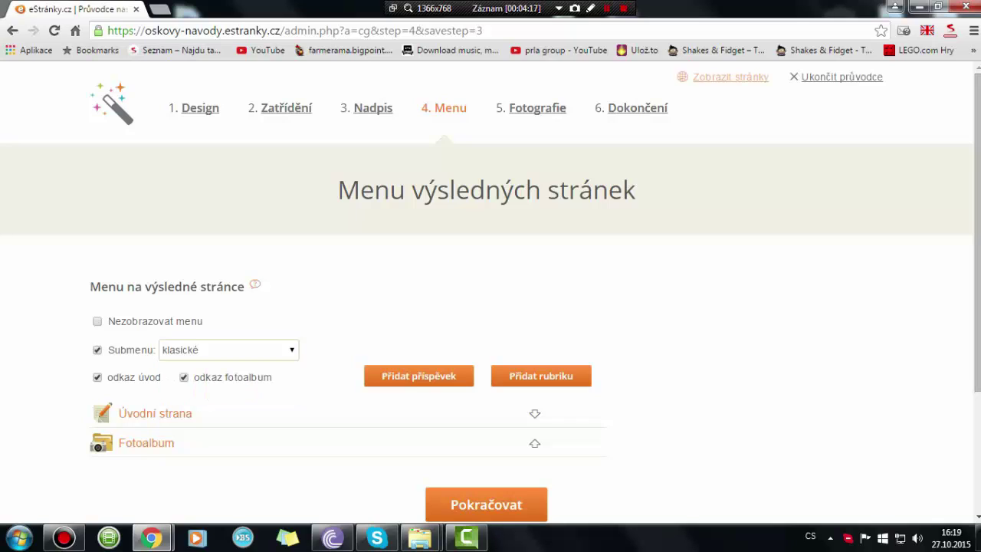
click(486, 504)
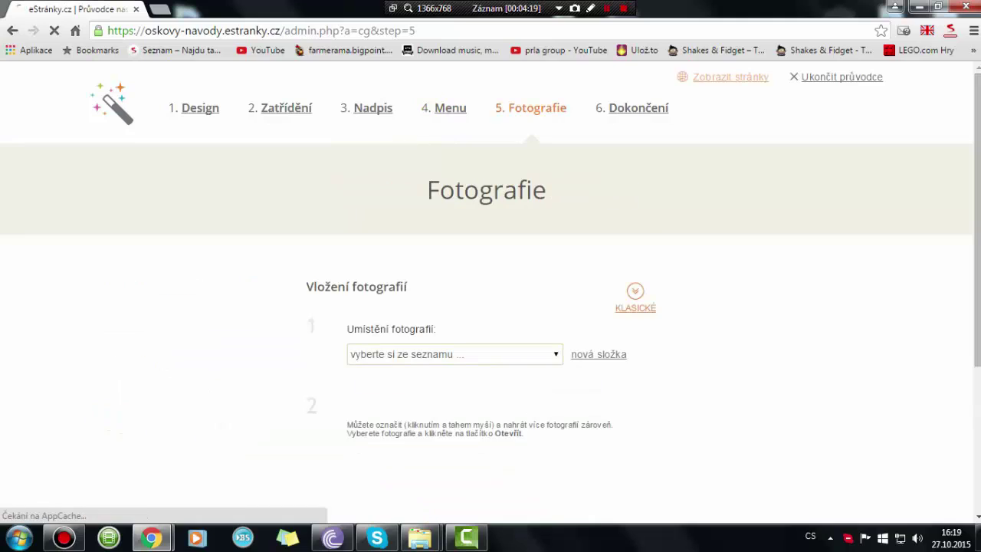
- Upload MINECRAFT_5898832_lrg into Fotoalbum and continue to Dokončení průvodce
scroll(490, 307, down, 2)
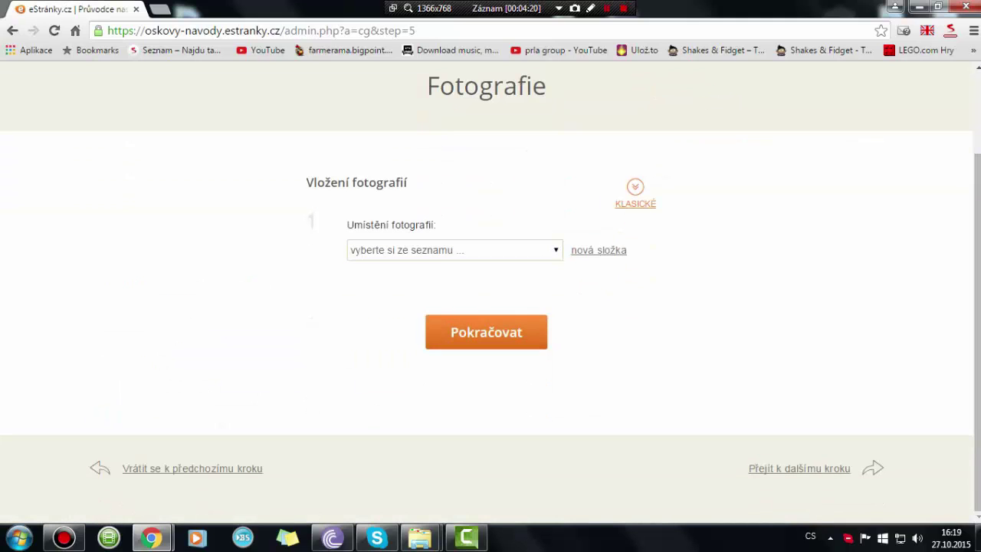
click(454, 250)
key(Escape)
click(455, 250)
key(Return)
scroll(490, 307, down, 2)
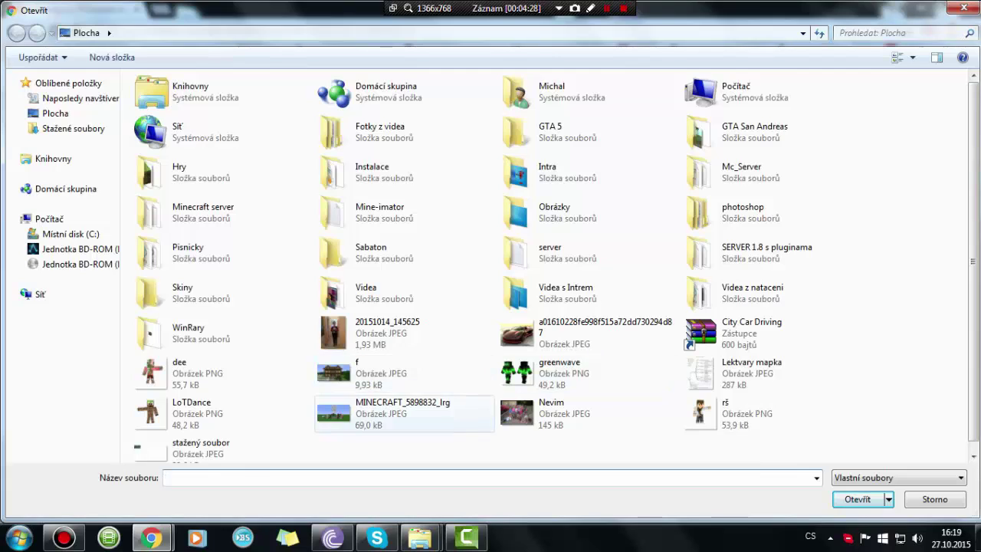
double_click(383, 414)
click(486, 472)
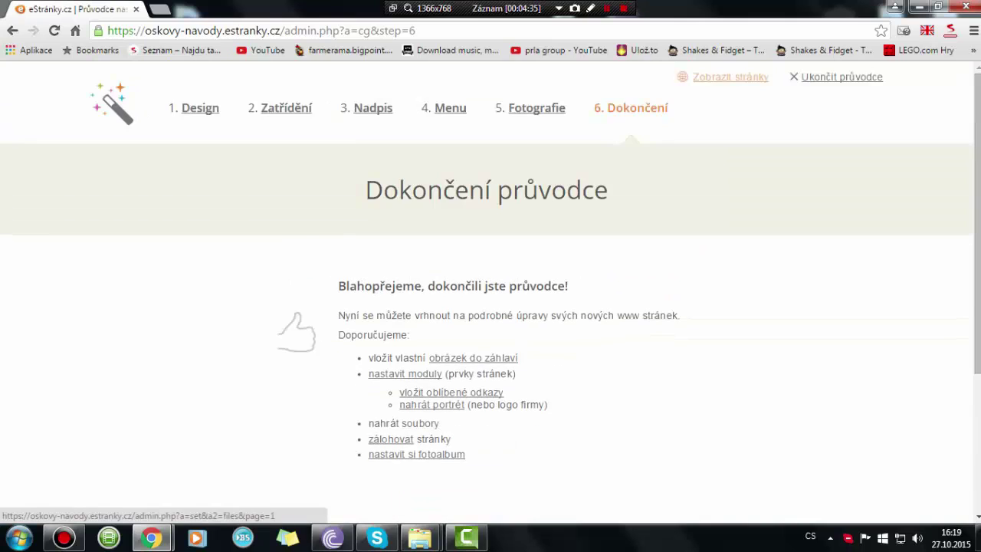
- Click Dokončit průvodce and submit the Aktivační kód form to activate the account
click(486, 399)
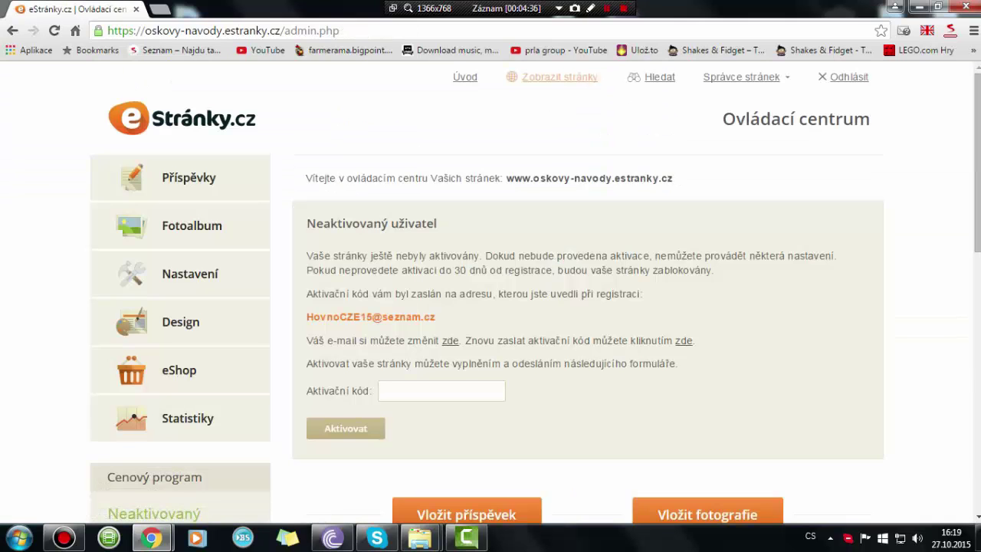
click(441, 391)
key(Return)
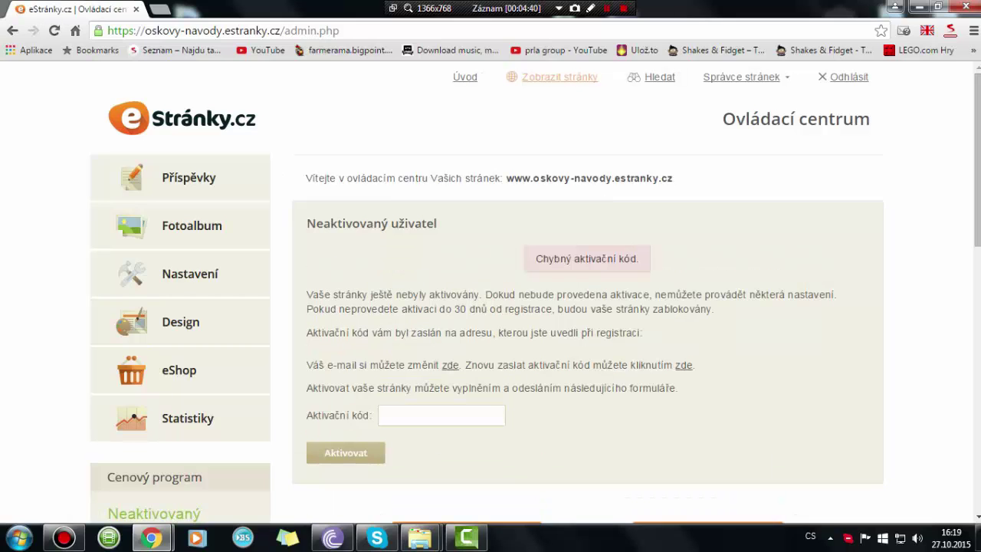
scroll(587, 345, down, 4)
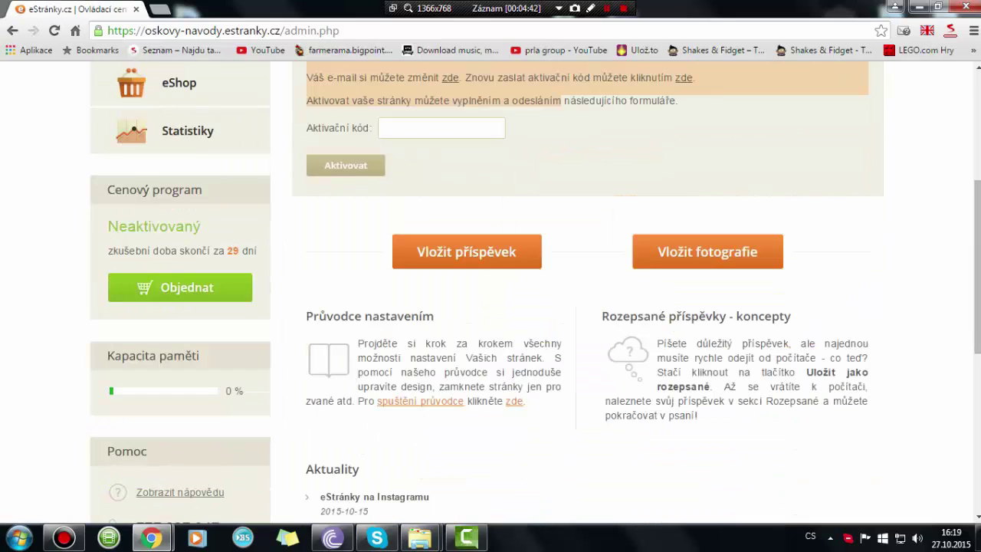
scroll(588, 344, up, 4)
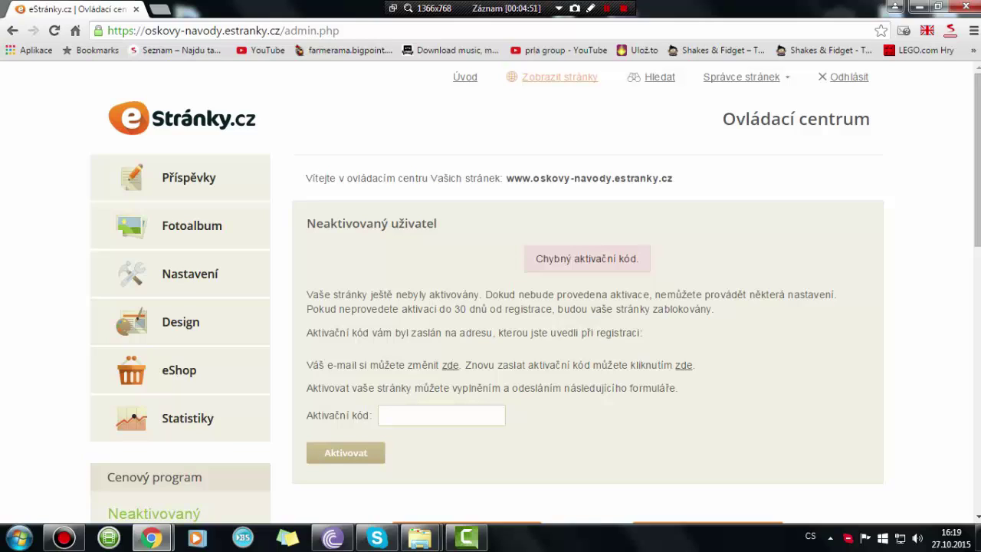
key(shift+F12)
key(shift+F12)
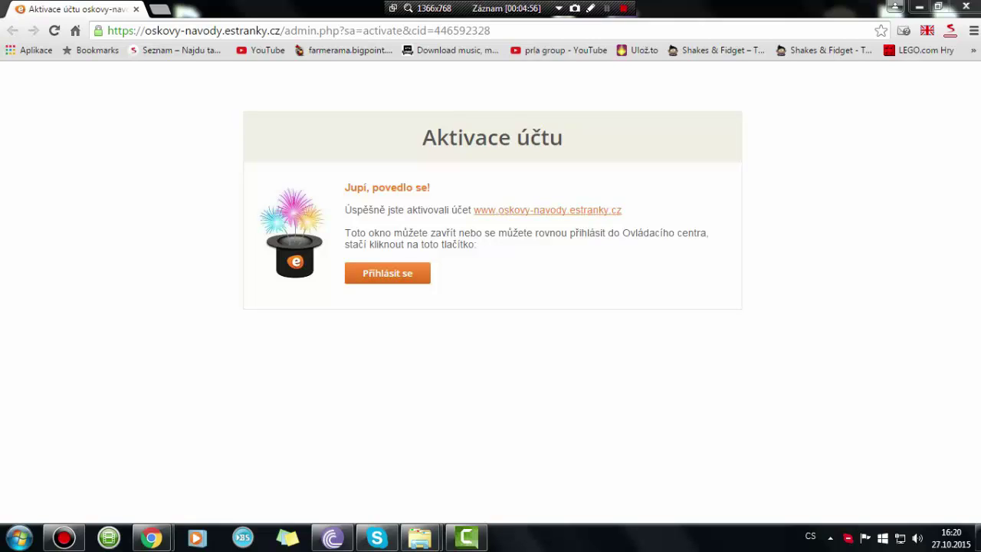
- Log into the control centre, preview Vložit fotografie, then open the Vkládání příspěvku form
click(387, 273)
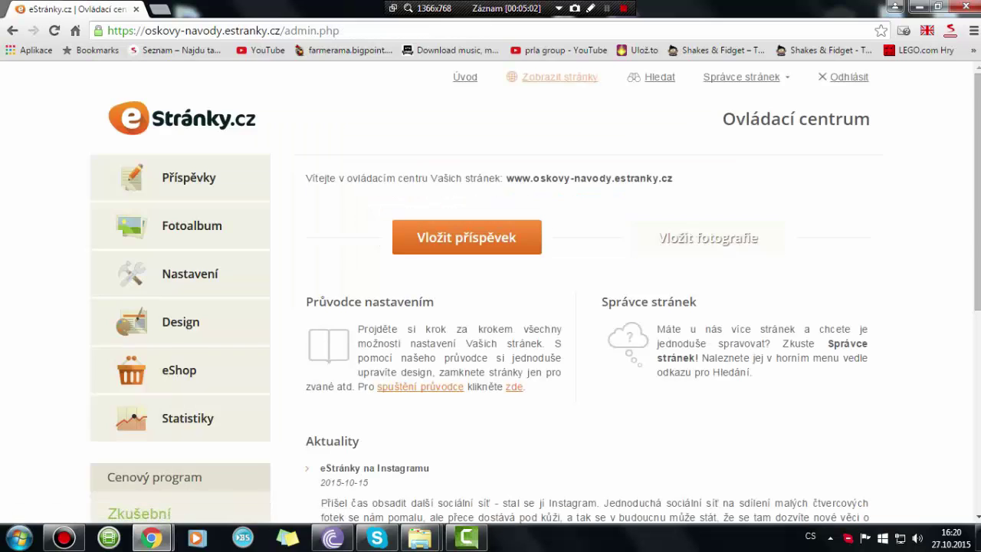
click(708, 237)
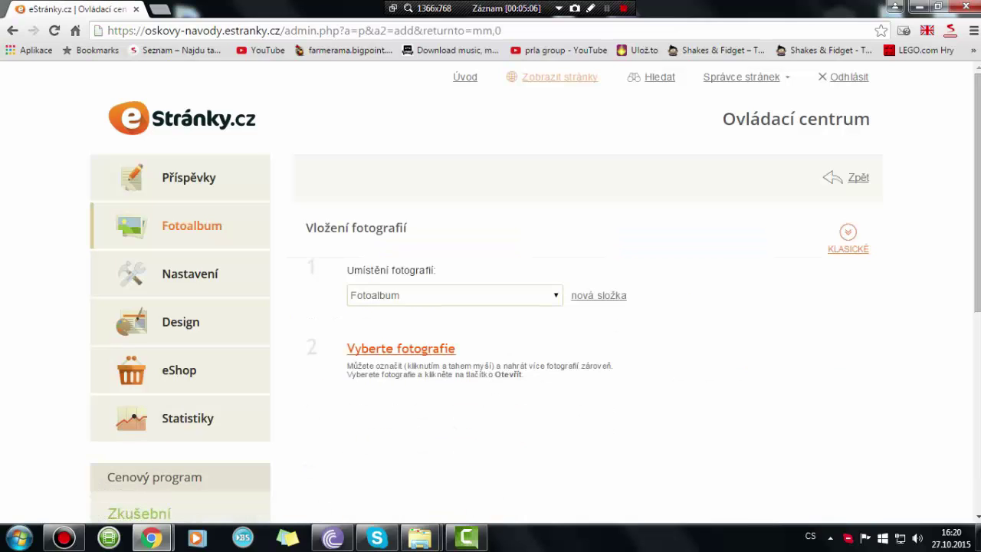
click(12, 30)
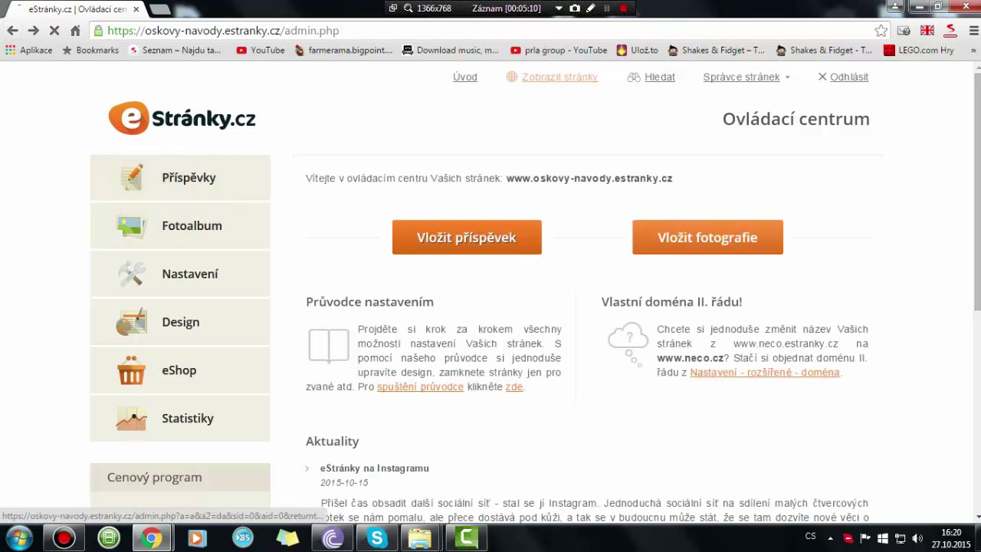
click(466, 237)
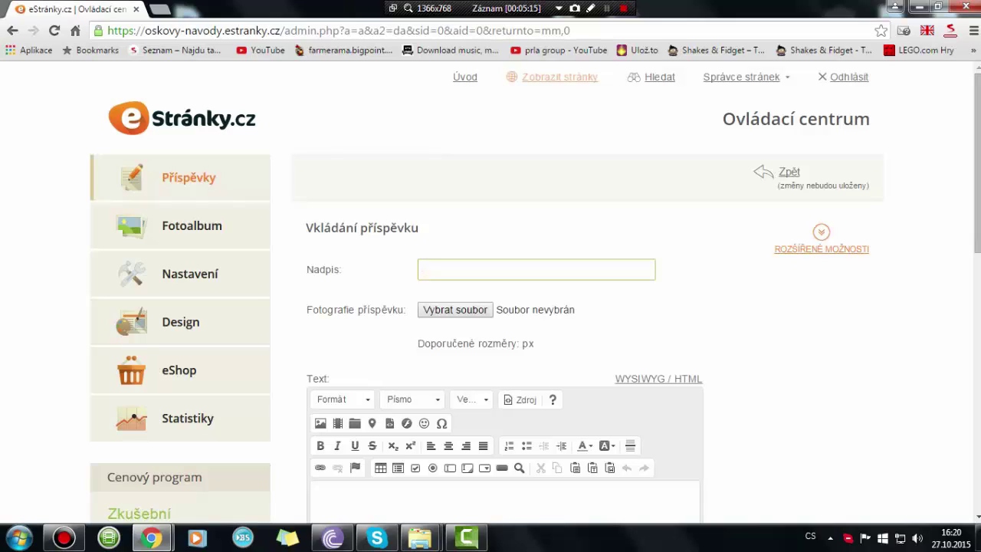
- Enter 'Podpora na nataceni' as the post title, fixing a mistyped first character
text(V)
text(ě)
key(BackSpace)
key(BackSpace)
text(Podpora na nataceni)
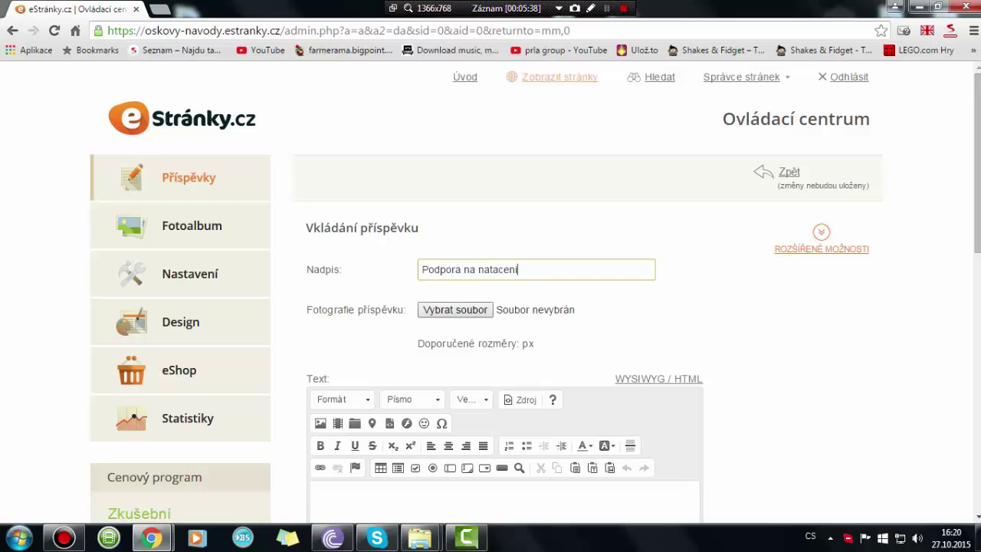
scroll(490, 307, down, 3)
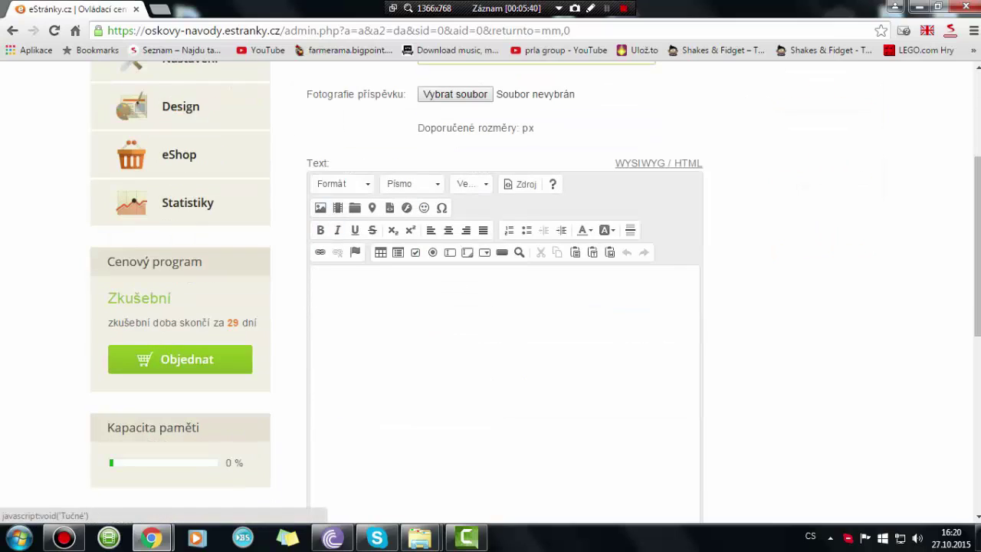
- Try the Nadpis 2 format and Arial font in the body with test letters, then delete them
click(341, 184)
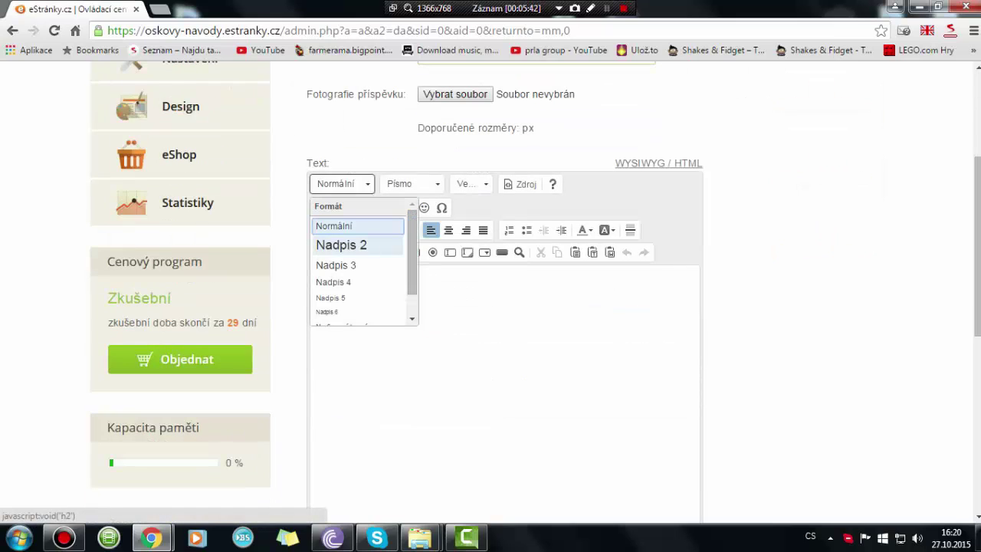
click(341, 245)
text(r)
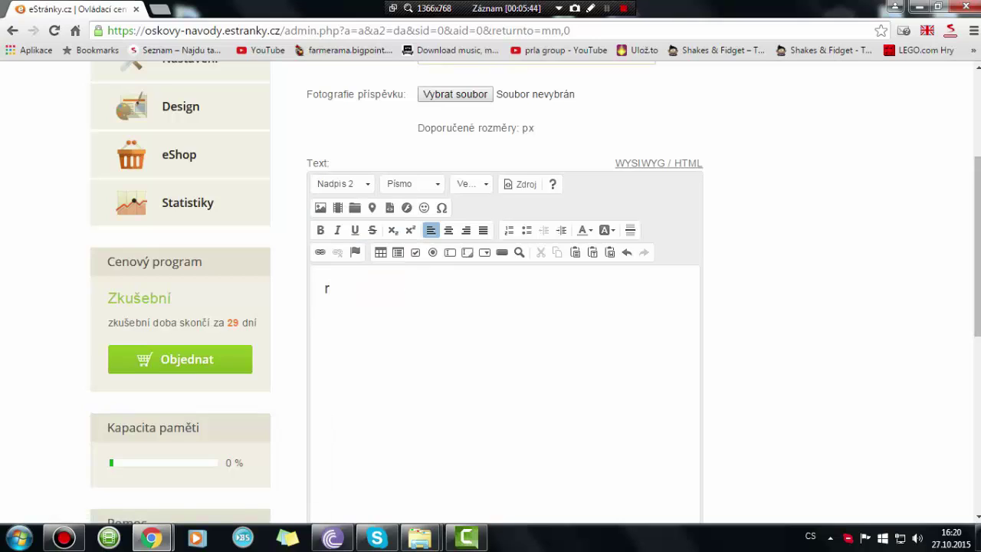
key(BackSpace)
click(412, 184)
click(406, 227)
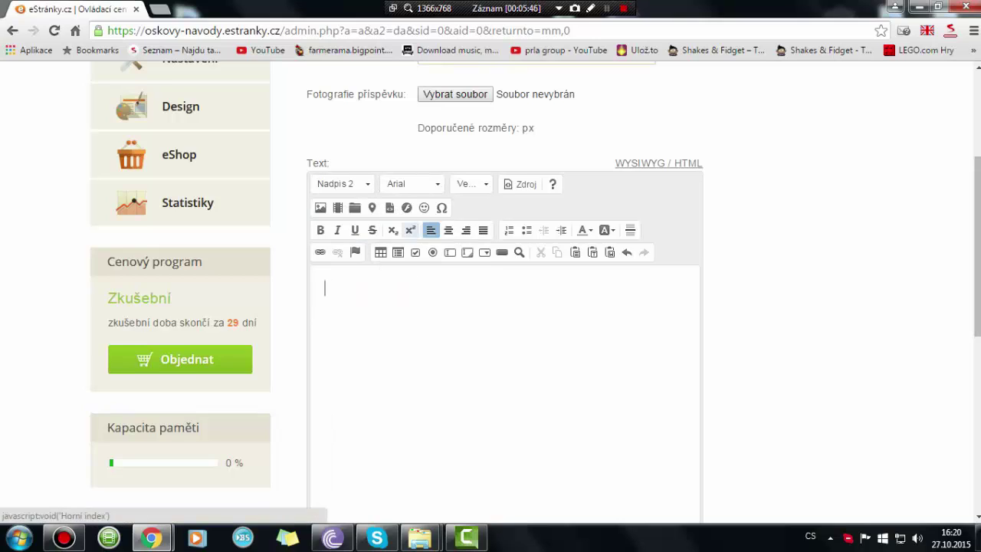
text(o)
key(BackSpace)
- Test text size 72 with a letter, delete it, and toggle the Zdroj HTML source view
click(471, 184)
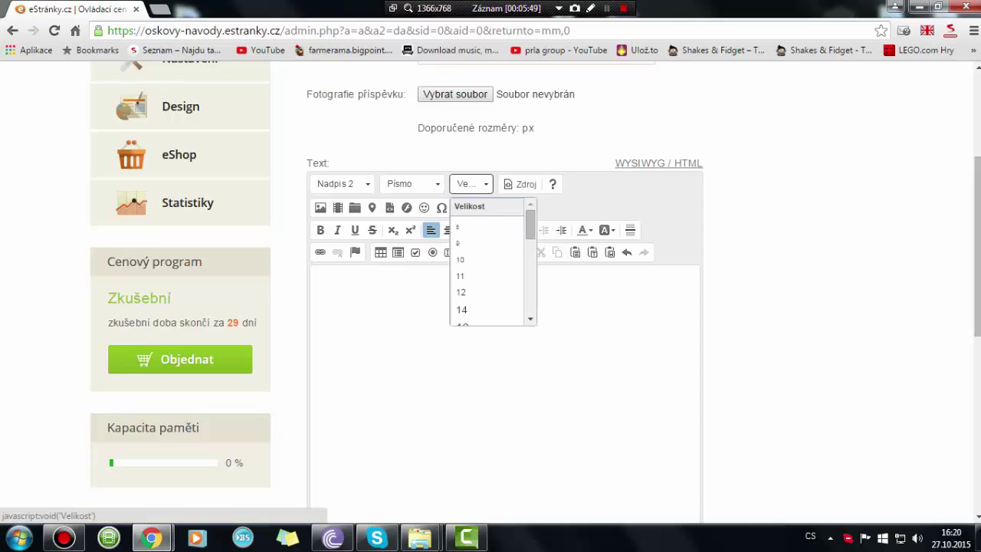
scroll(475, 295, down, 5)
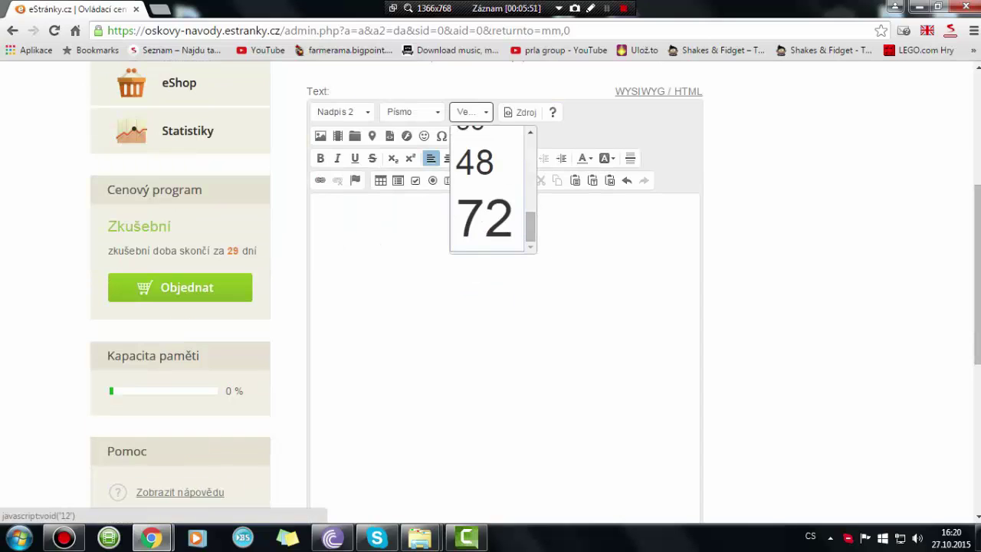
click(484, 218)
text(d)
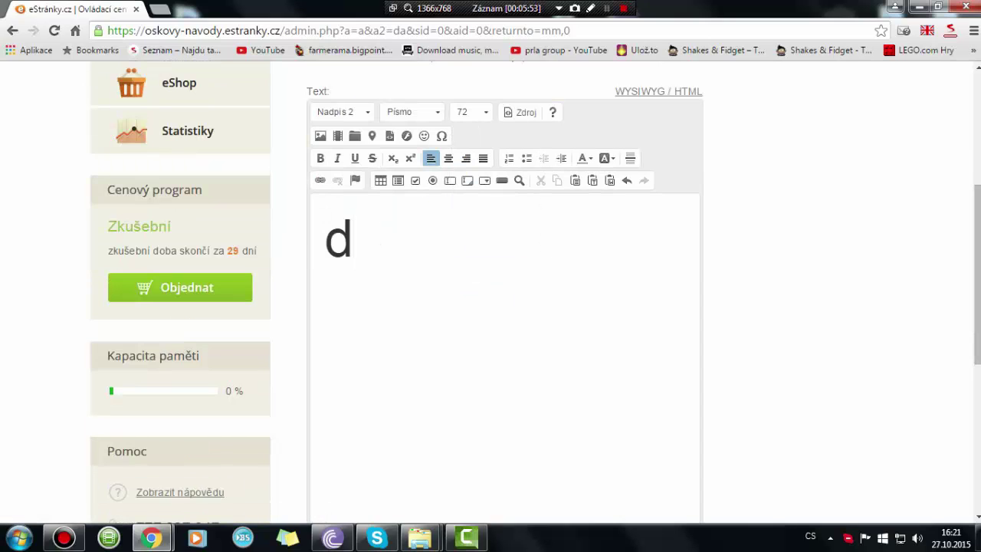
key(BackSpace)
click(471, 111)
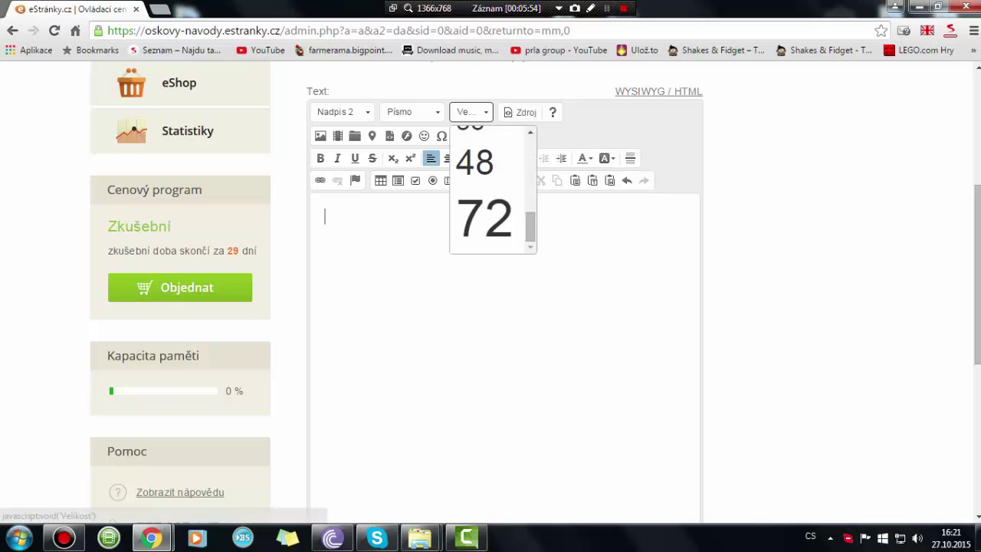
click(484, 218)
click(522, 112)
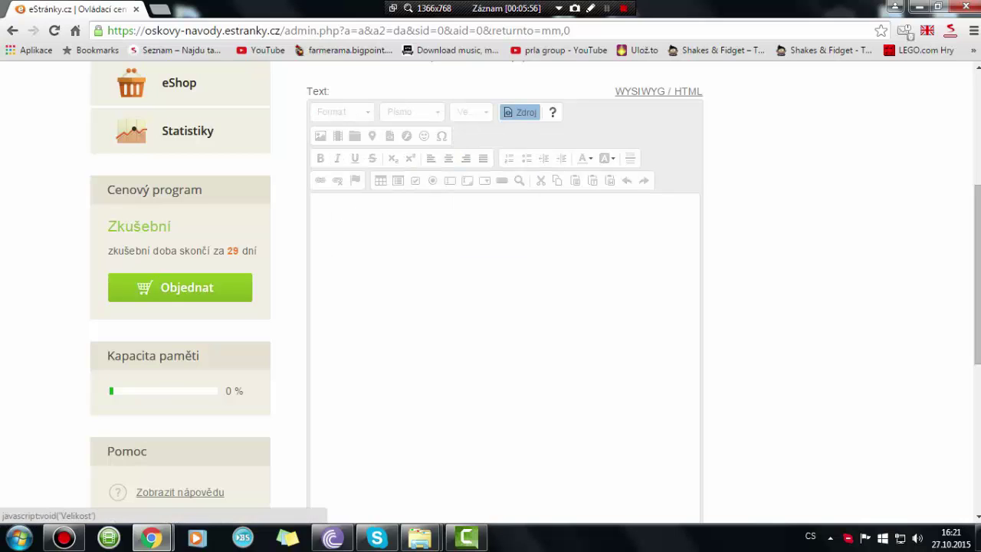
click(521, 112)
- Set the empty post body's text size to 20
click(325, 215)
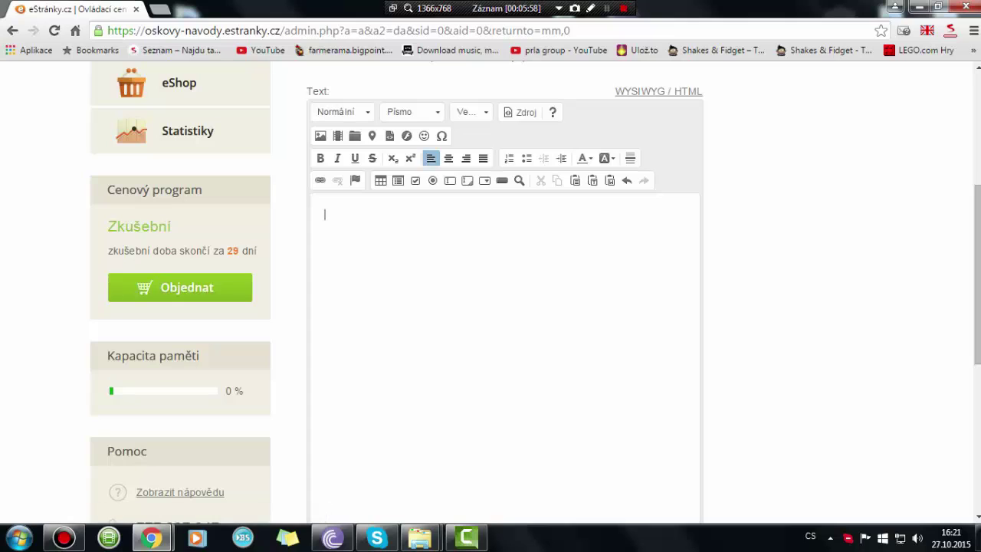
click(410, 112)
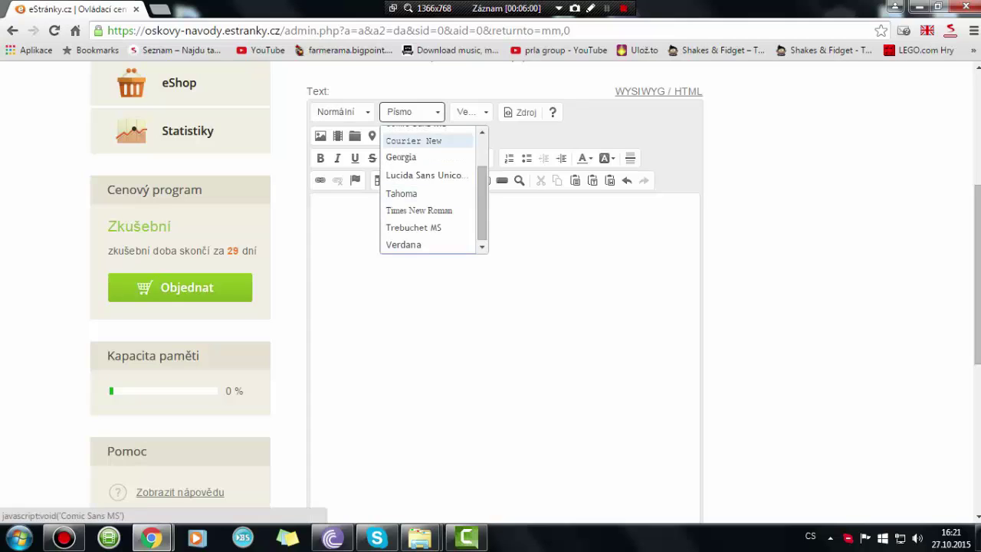
click(472, 112)
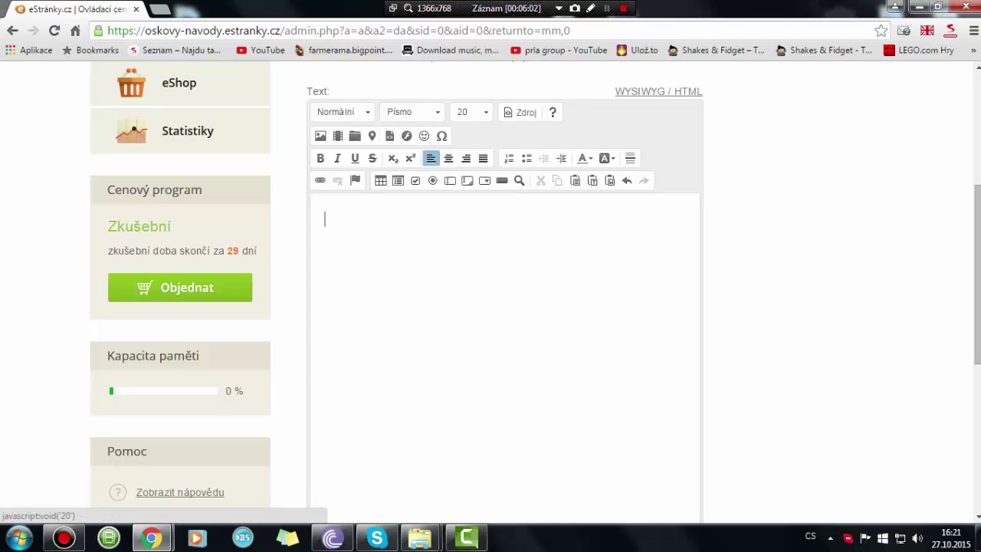
click(463, 247)
scroll(491, 292, down, 5)
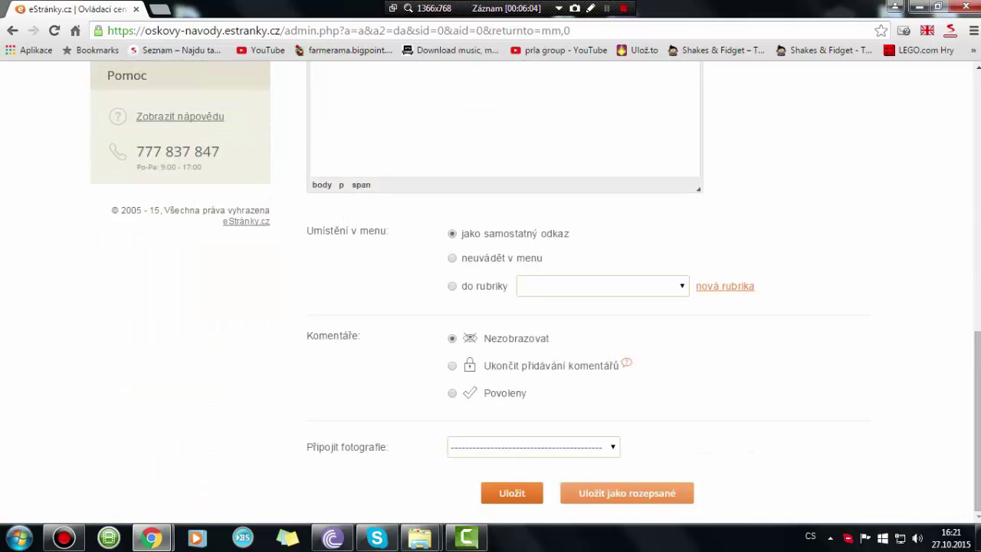
- Write 'Natacej Lolko' as the post body and save it as a separate menu link
scroll(491, 291, up, 6)
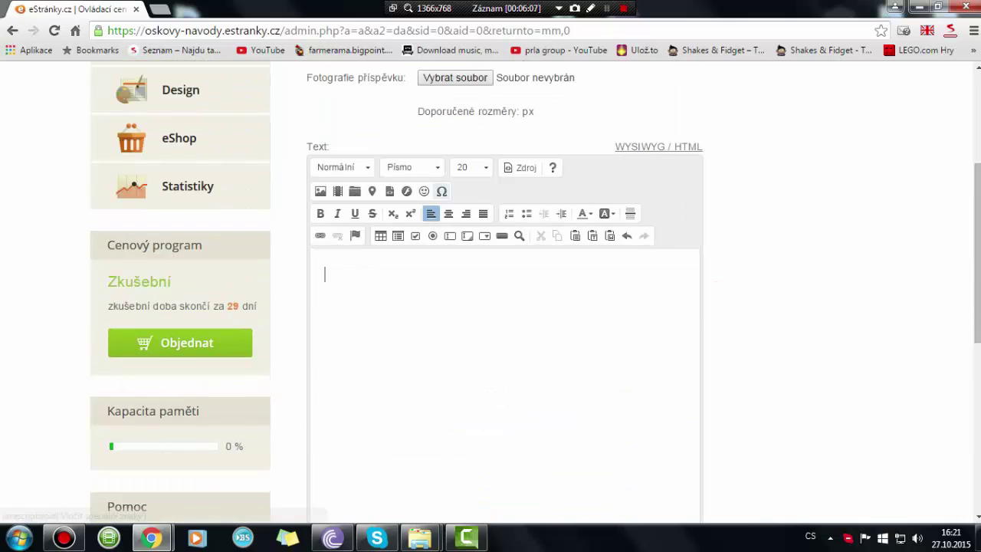
scroll(491, 291, down, 1)
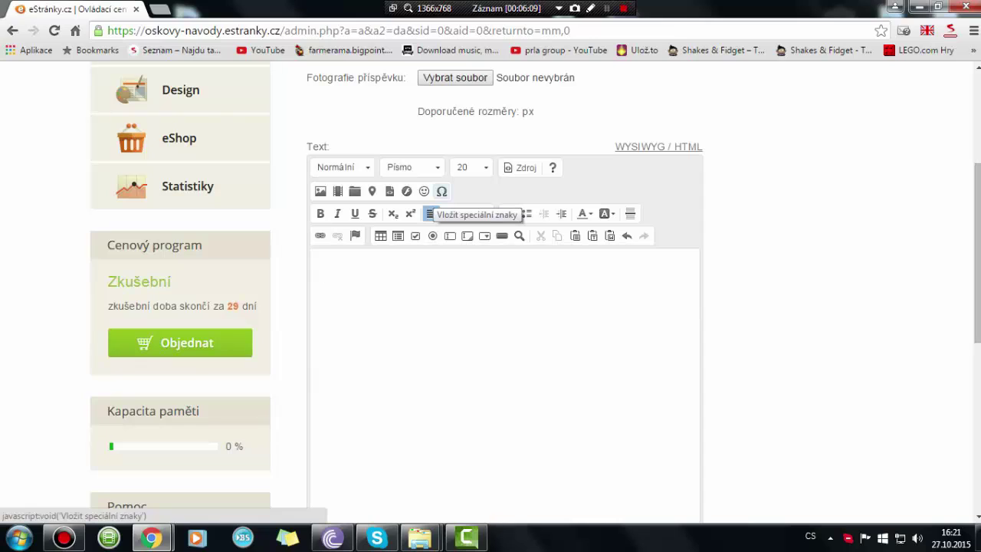
text(Natacej Lolko)
scroll(430, 214, down, 6)
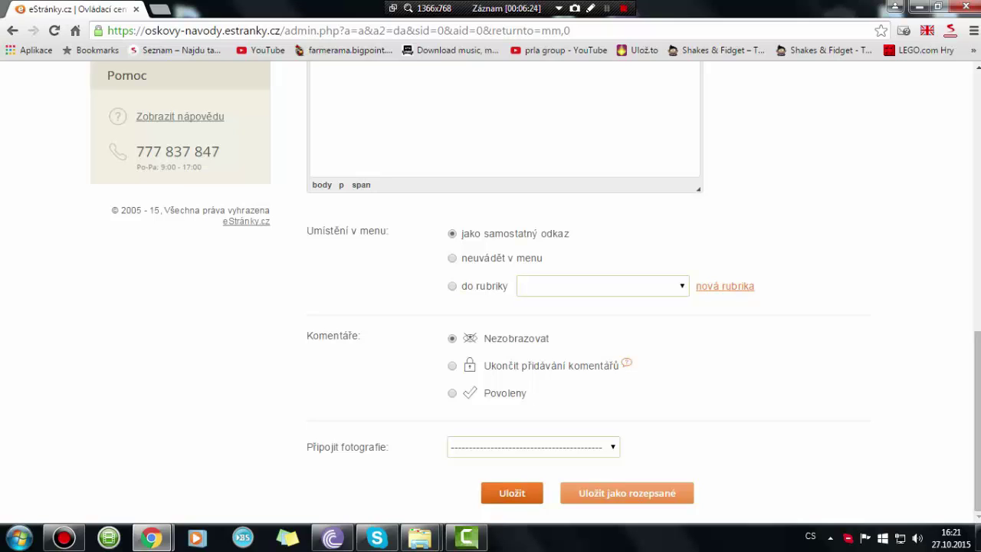
click(512, 492)
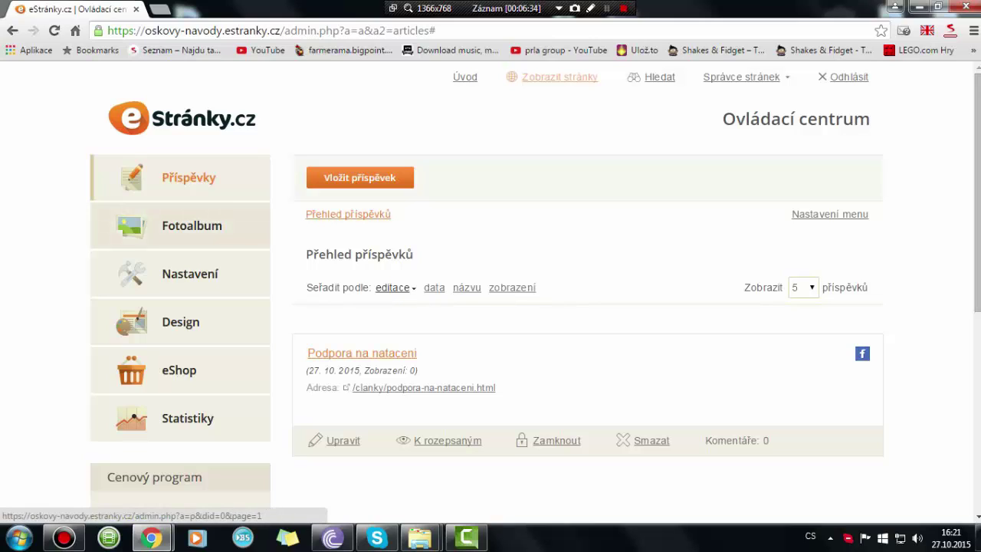
- Open the public site from Fotoalbum via Zobrazit stránky, check its menu, then minimize Chrome
click(192, 225)
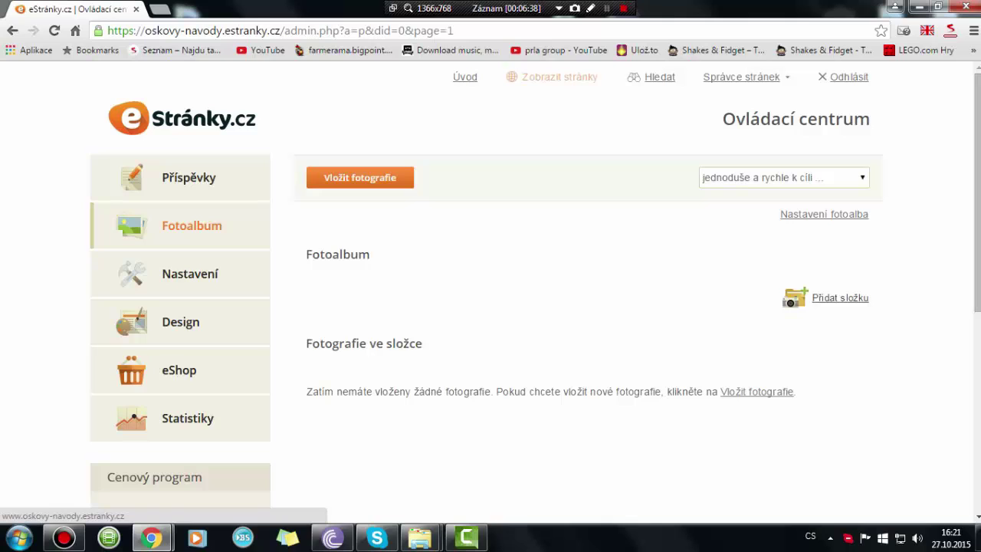
click(551, 77)
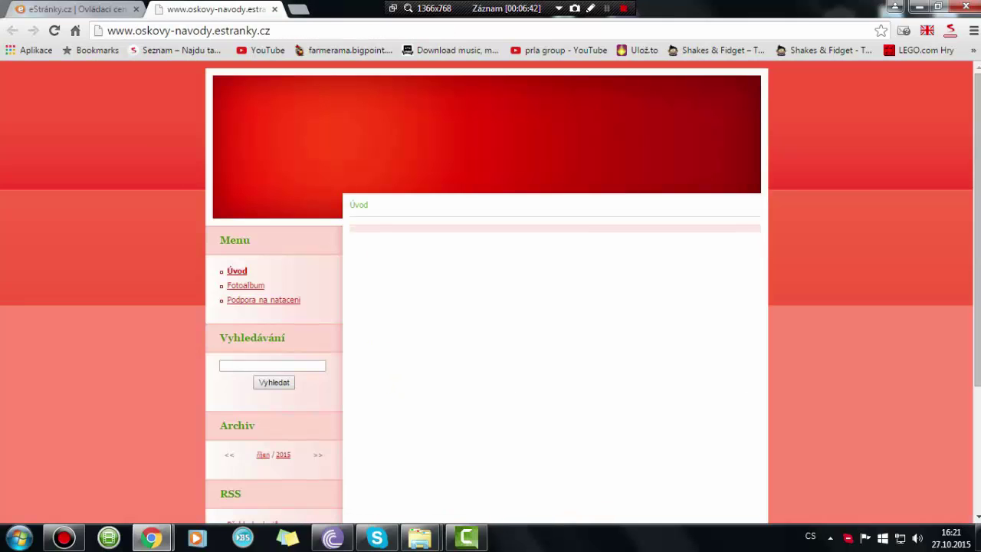
scroll(491, 307, down, 3)
scroll(490, 307, up, 3)
drag(369, 204, 364, 205)
scroll(490, 307, down, 3)
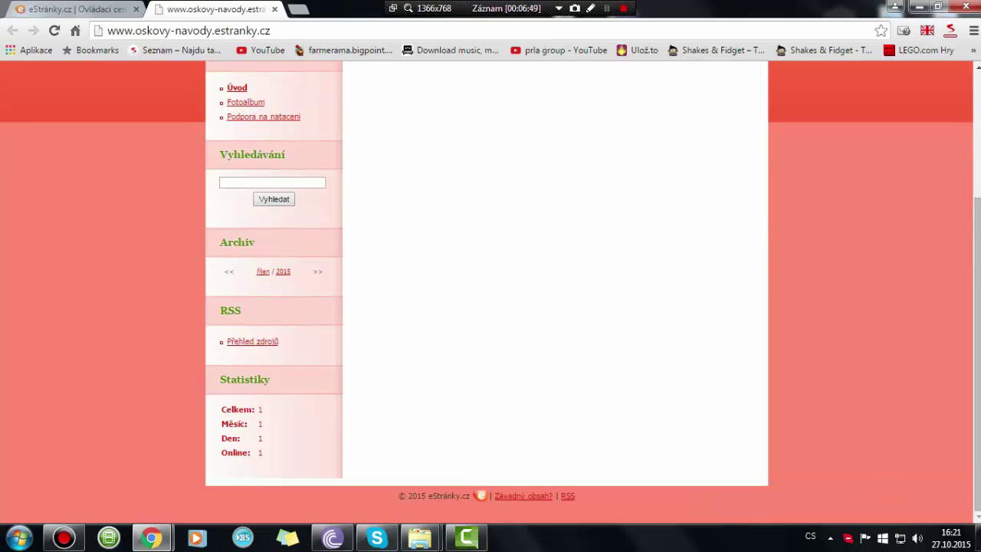
scroll(490, 306, up, 3)
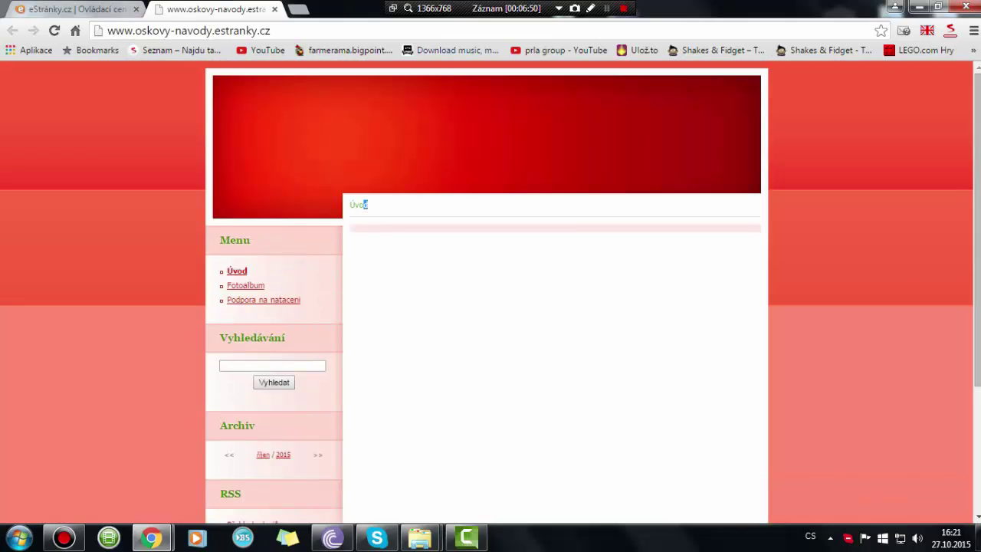
click(919, 7)
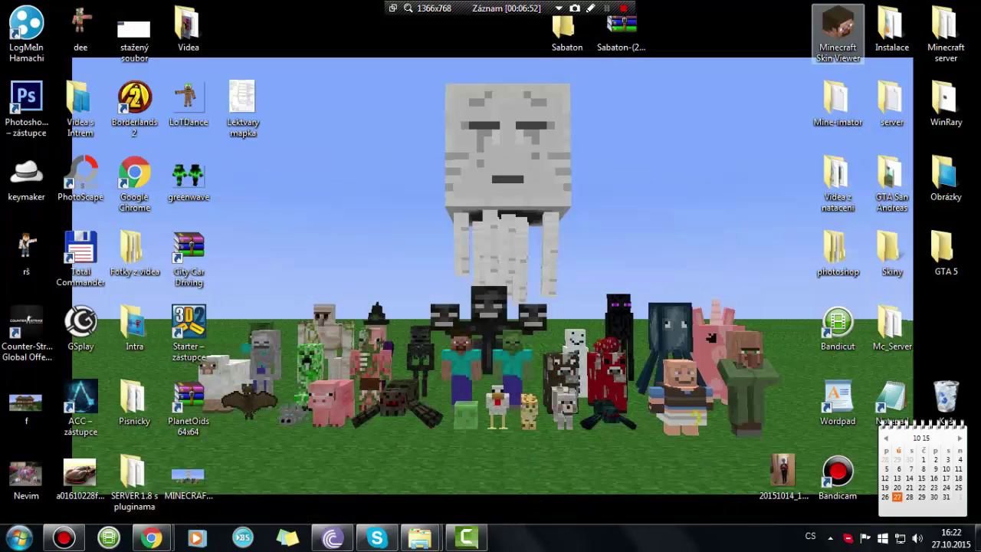